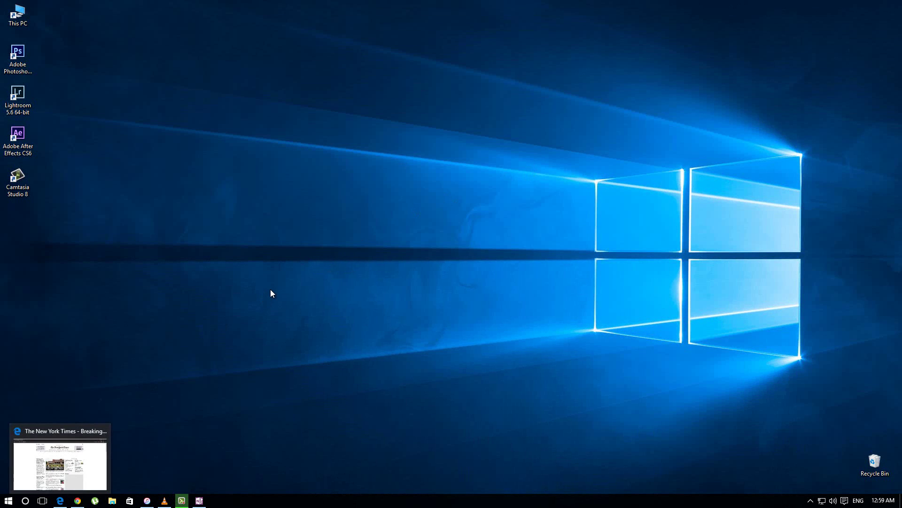
# Switch to The New York Times page in Microsoft Edge, close its expanded Delta banner ad and start a Web Note.
pyautogui.click(60, 500)
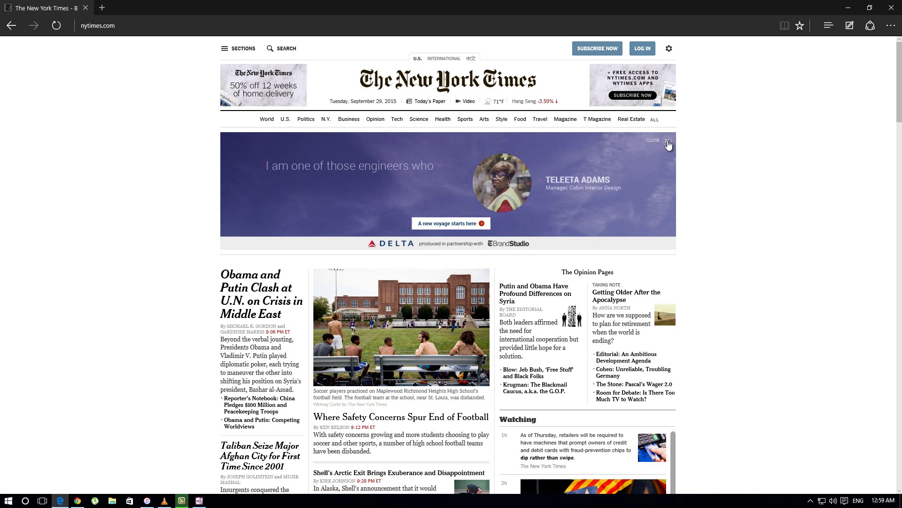
pyautogui.click(667, 141)
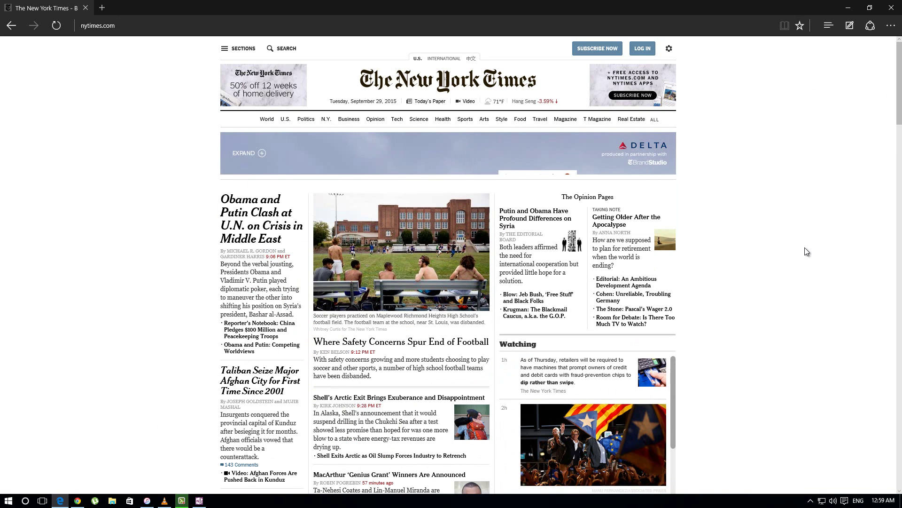
pyautogui.click(851, 26)
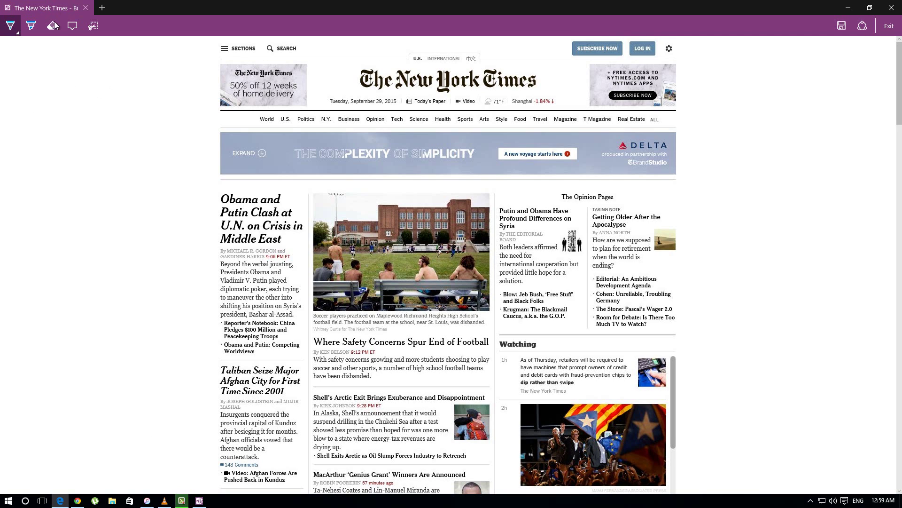
# Highlight the headline "Where Safety Concerns Spur End of Football" in blue, and erase that highlight.
pyautogui.click(31, 27)
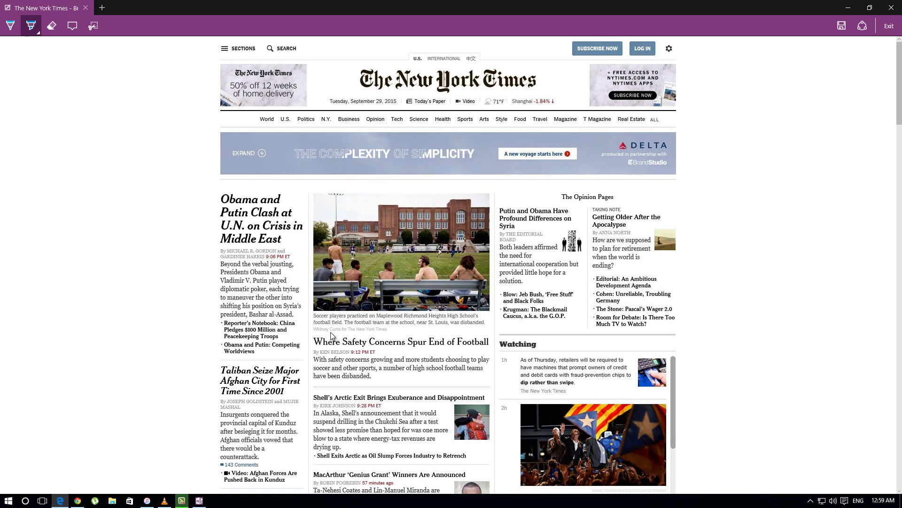
pyautogui.moveTo(313, 342); pyautogui.dragTo(491, 342)
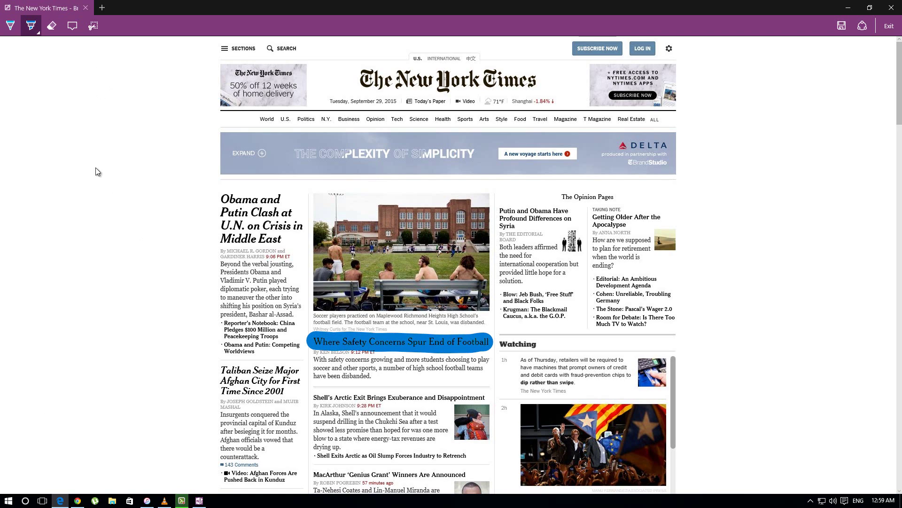
pyautogui.click(31, 27)
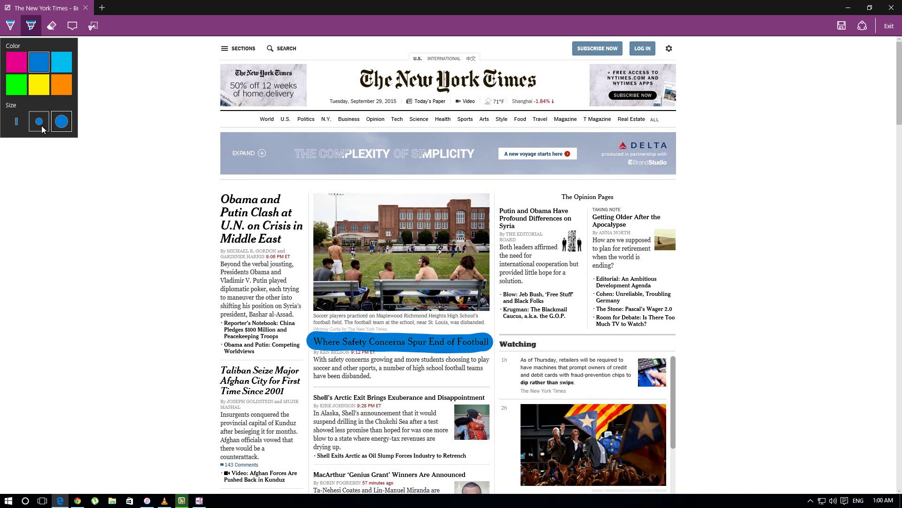
pyautogui.click(51, 27)
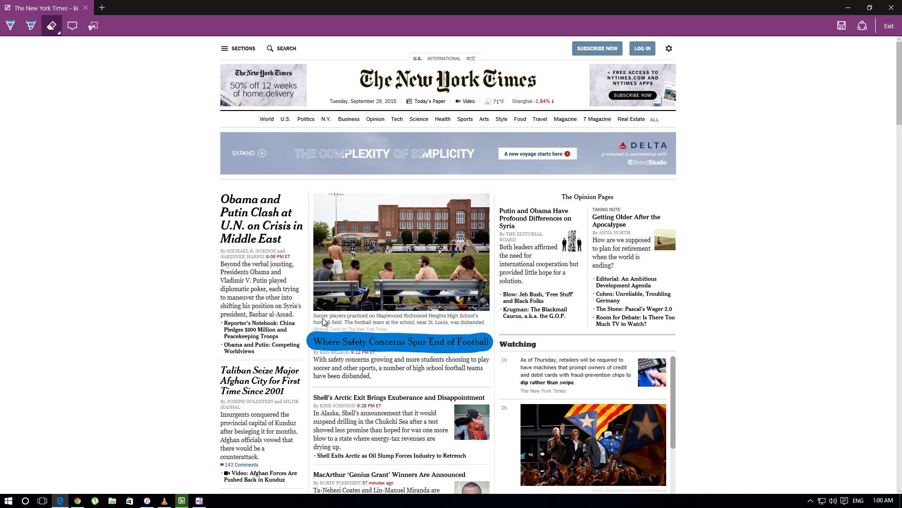
pyautogui.click(331, 347)
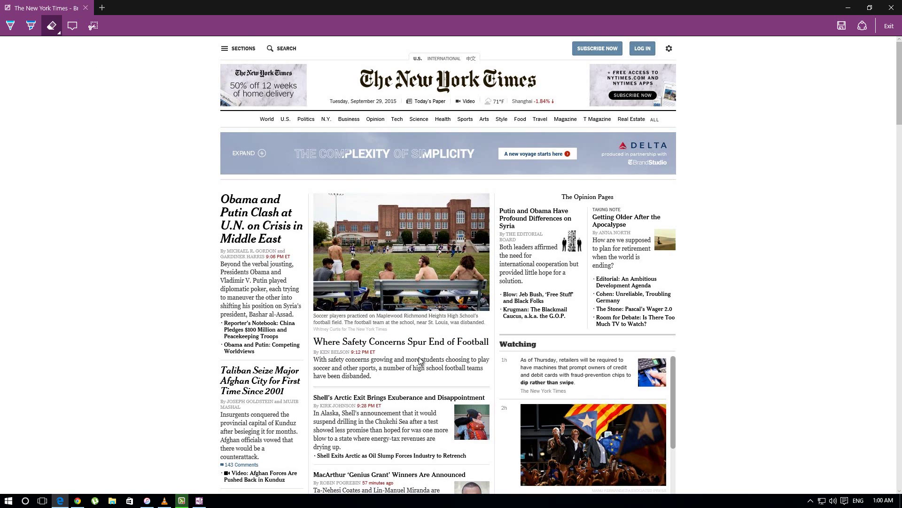
# Highlight the headline "Where Safety Concerns Spur End of Football" in blue with the medium-size highlighter.
pyautogui.click(31, 26)
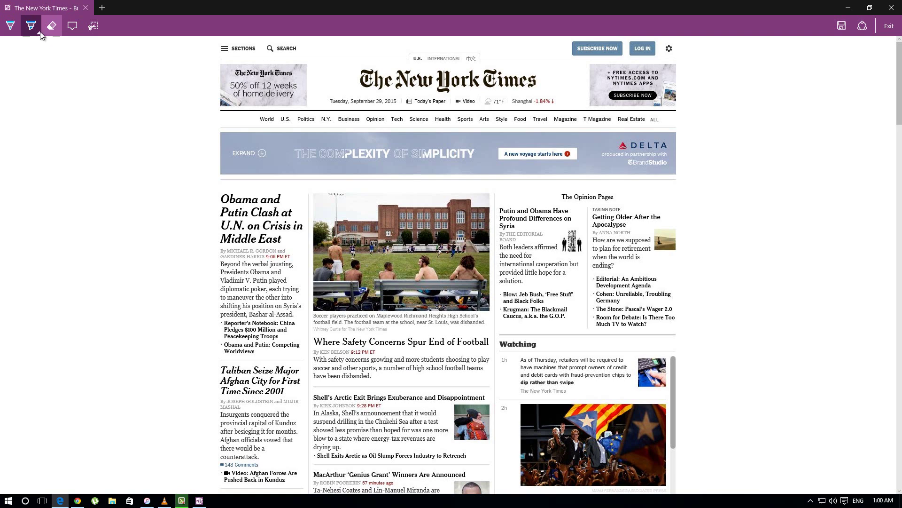
pyautogui.click(31, 26)
pyautogui.click(39, 122)
pyautogui.click(38, 32)
pyautogui.moveTo(315, 339); pyautogui.dragTo(487, 342)
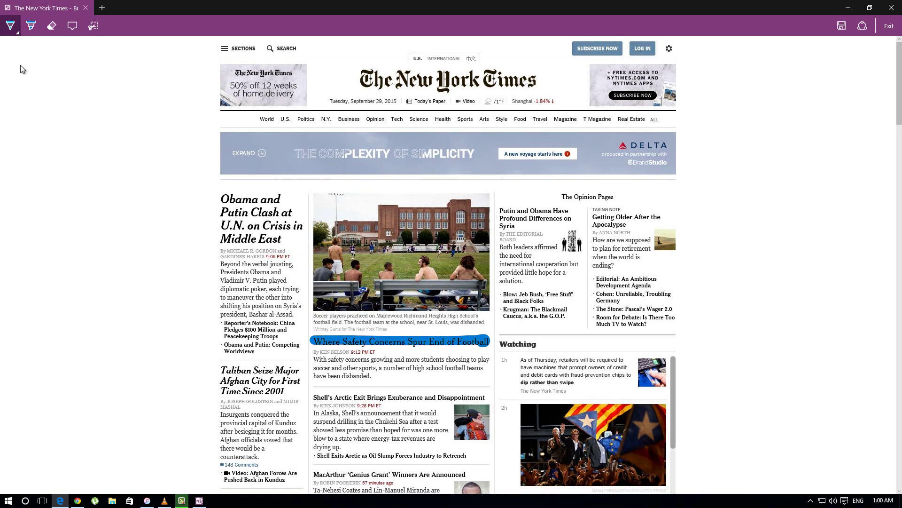
# Underline "safety" and "high school football teams" in the football article's summary with a red pen.
pyautogui.click(10, 26)
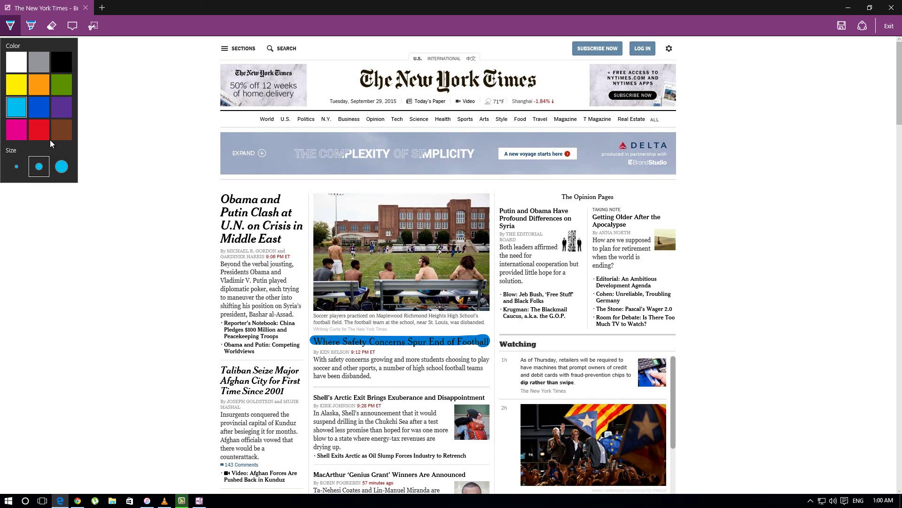
pyautogui.click(45, 135)
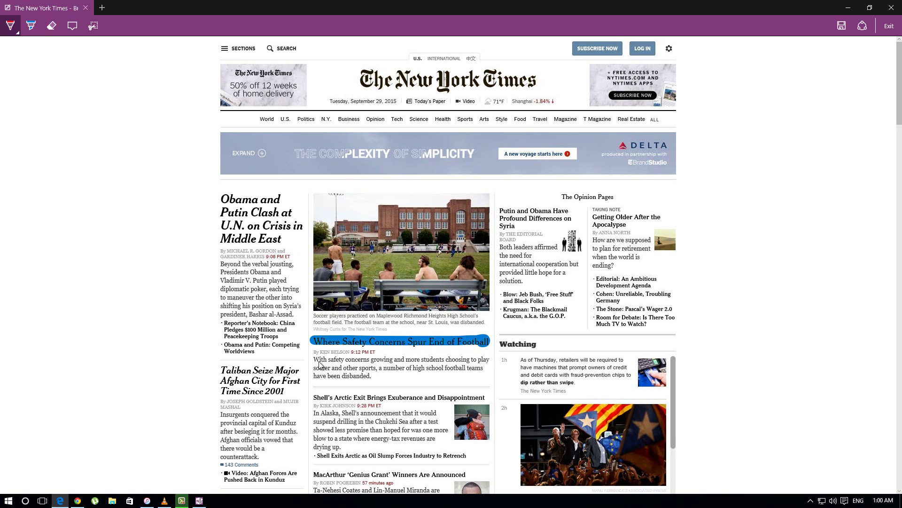
pyautogui.moveTo(328, 362); pyautogui.dragTo(344, 362)
pyautogui.moveTo(413, 372); pyautogui.dragTo(486, 371)
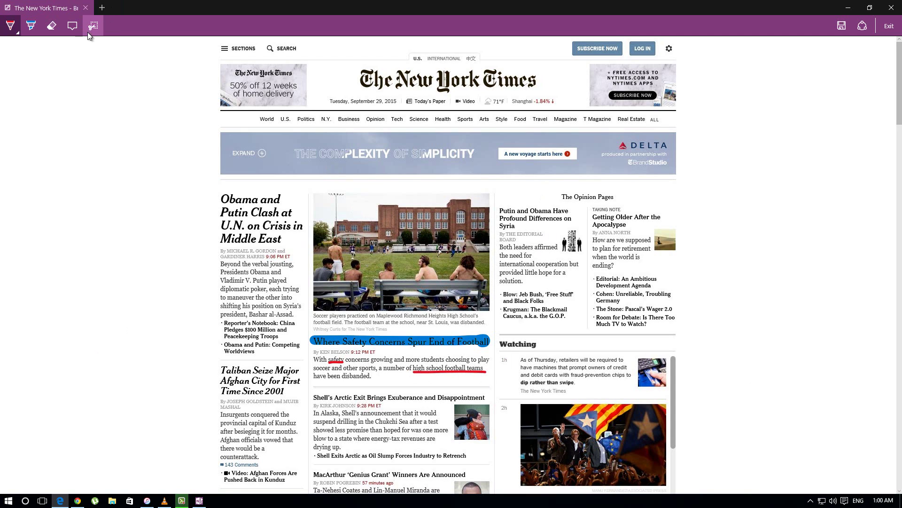
# Place an empty comment note in the blank page margin beside the lead story, and delete it.
pyautogui.click(97, 29)
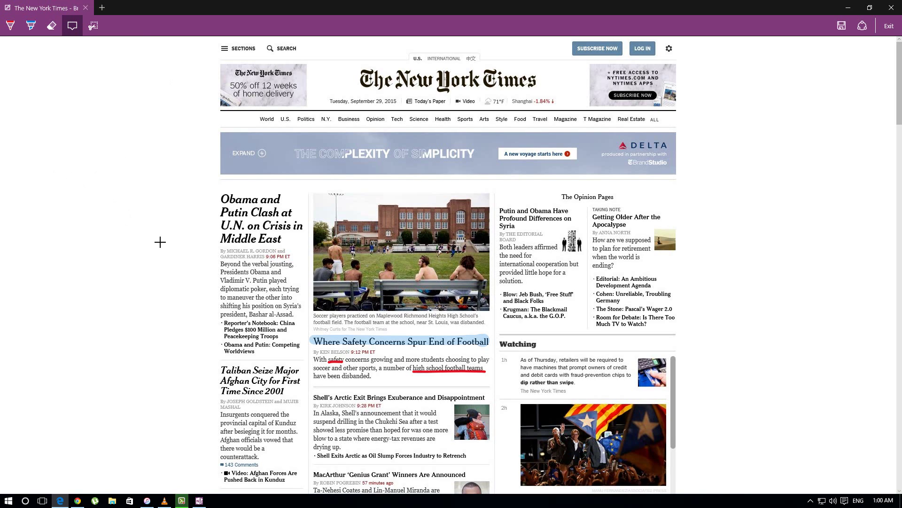
pyautogui.click(130, 278)
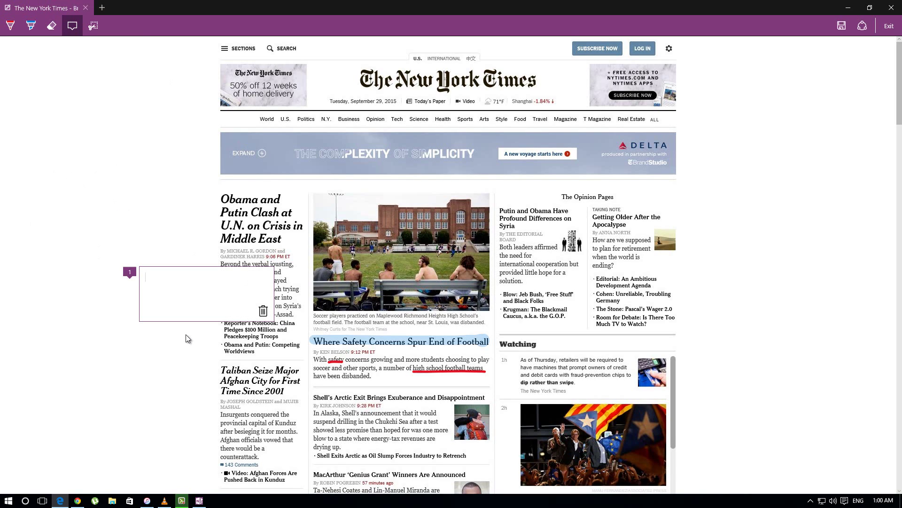
pyautogui.click(263, 312)
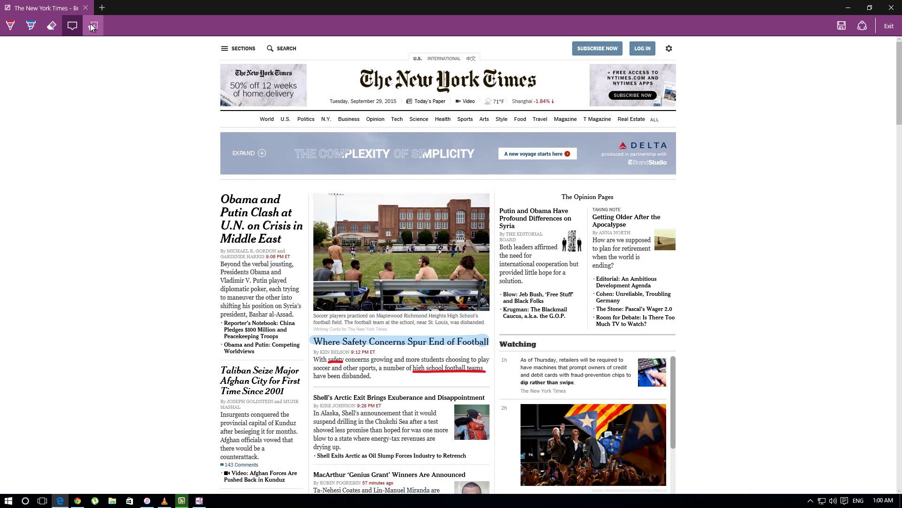
# Clip the region covering the football article's photo, highlighted headline and underlined summary to copy it.
pyautogui.click(93, 25)
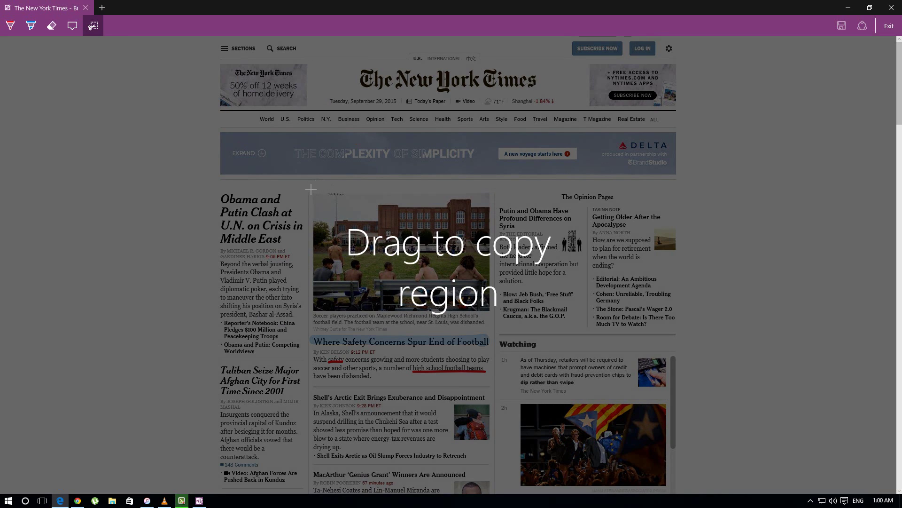
pyautogui.moveTo(311, 189); pyautogui.dragTo(494, 386)
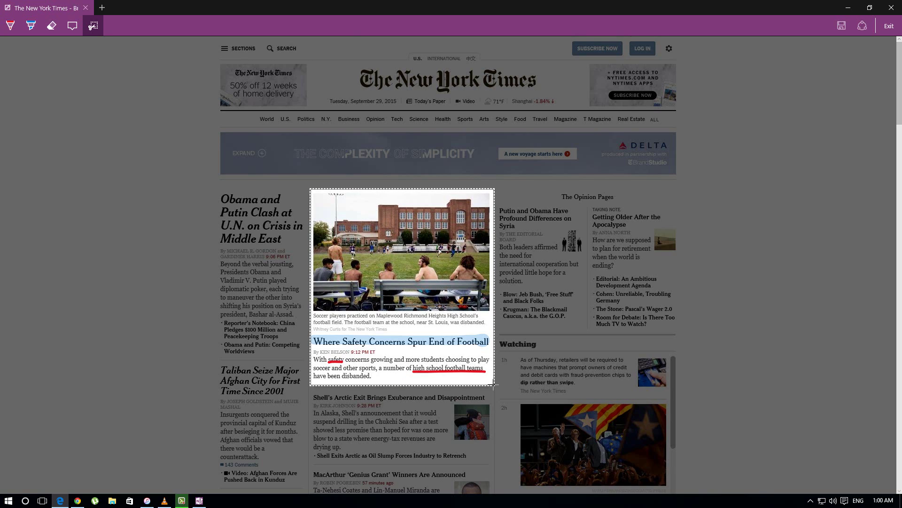
pyautogui.moveTo(493, 385); pyautogui.dragTo(493, 386)
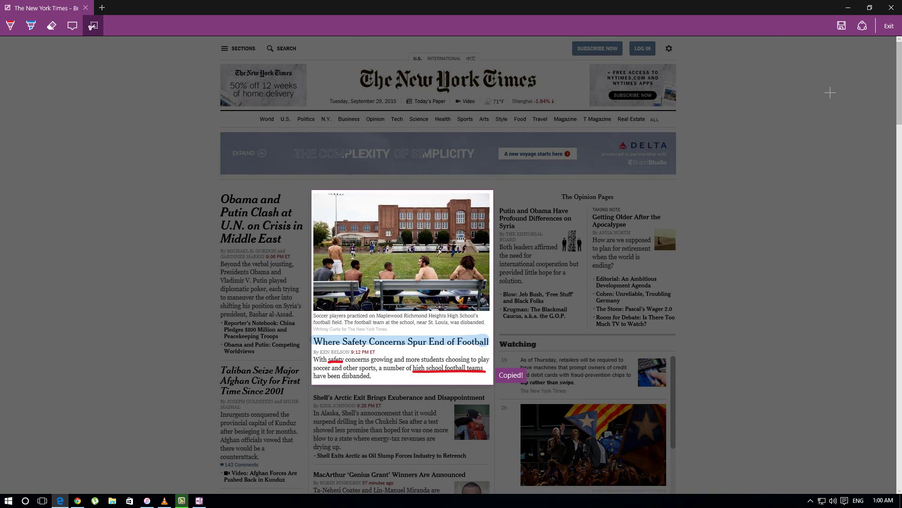
# Examine the Web Note's save options, including the OneNote, Favorites and Reading list destinations.
pyautogui.click(841, 27)
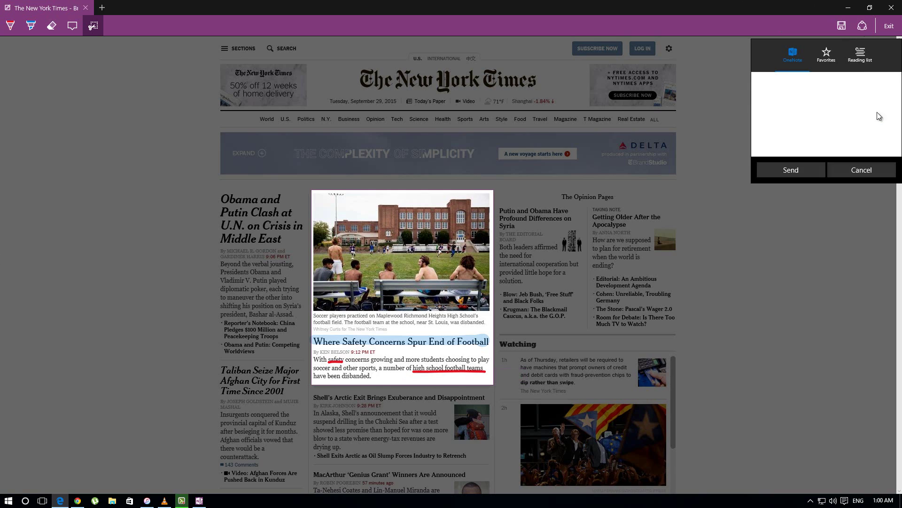
pyautogui.click(830, 261)
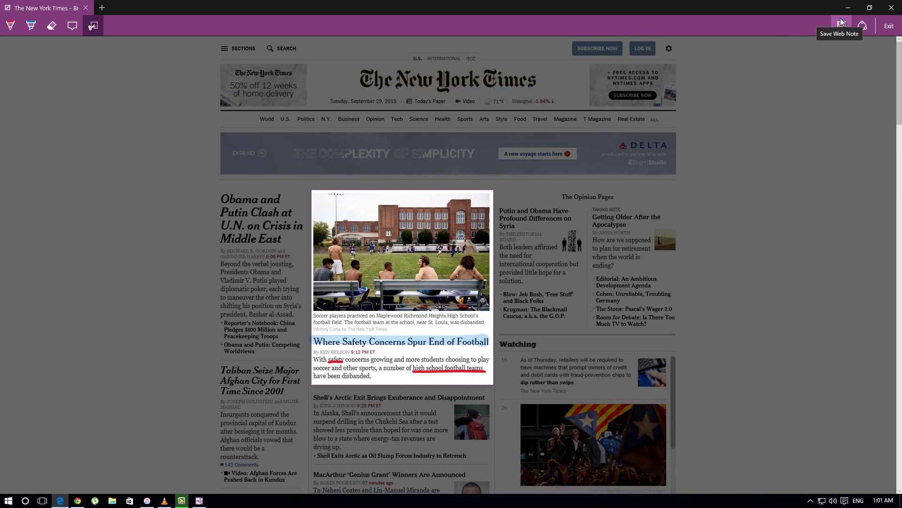
pyautogui.click(841, 24)
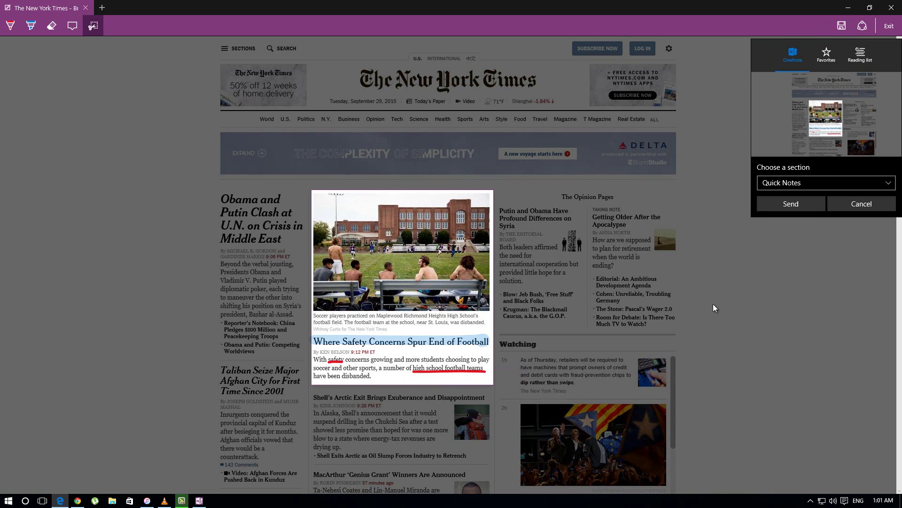
pyautogui.click(799, 269)
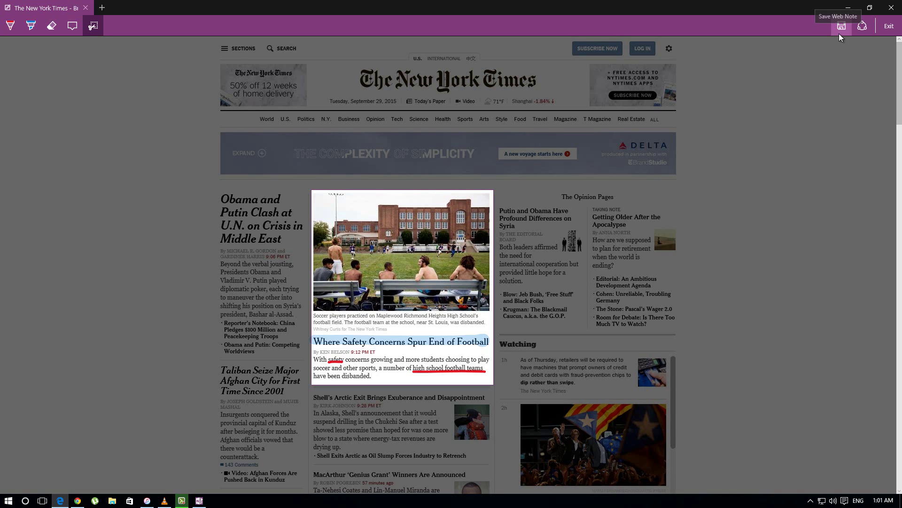
pyautogui.click(842, 26)
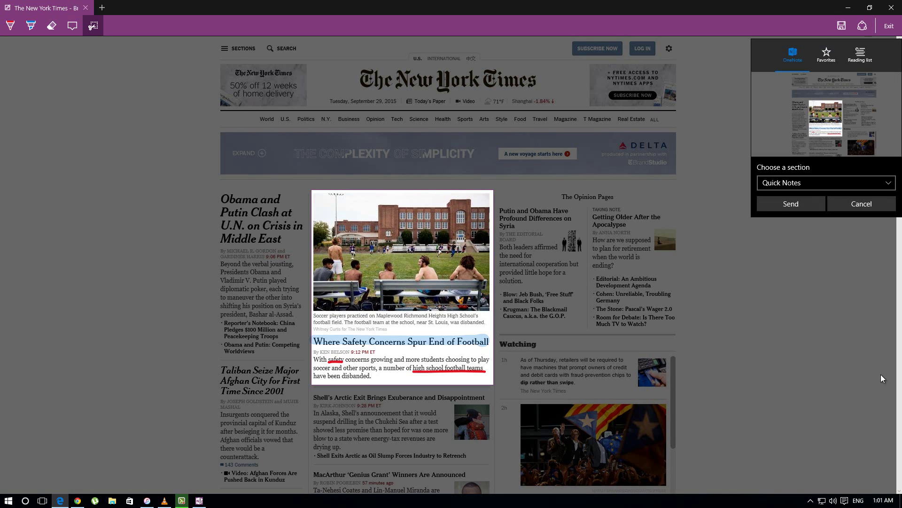
pyautogui.click(789, 281)
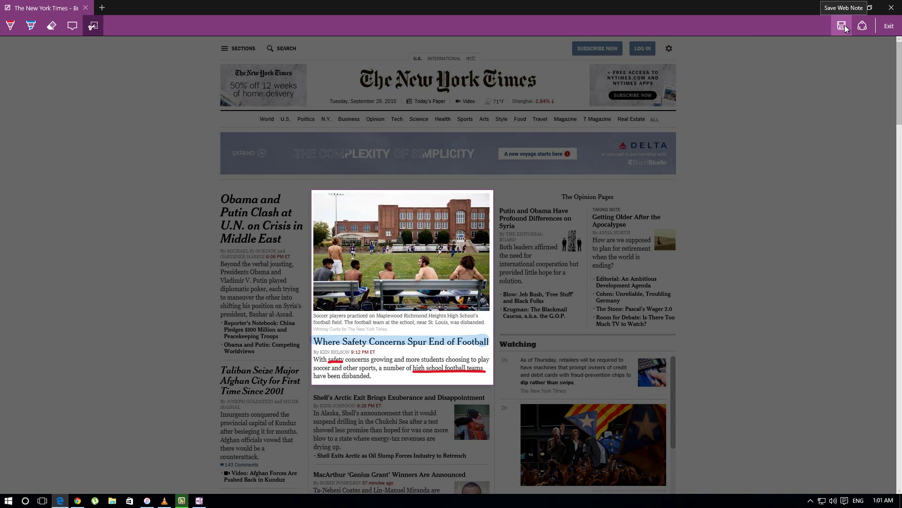
pyautogui.click(843, 27)
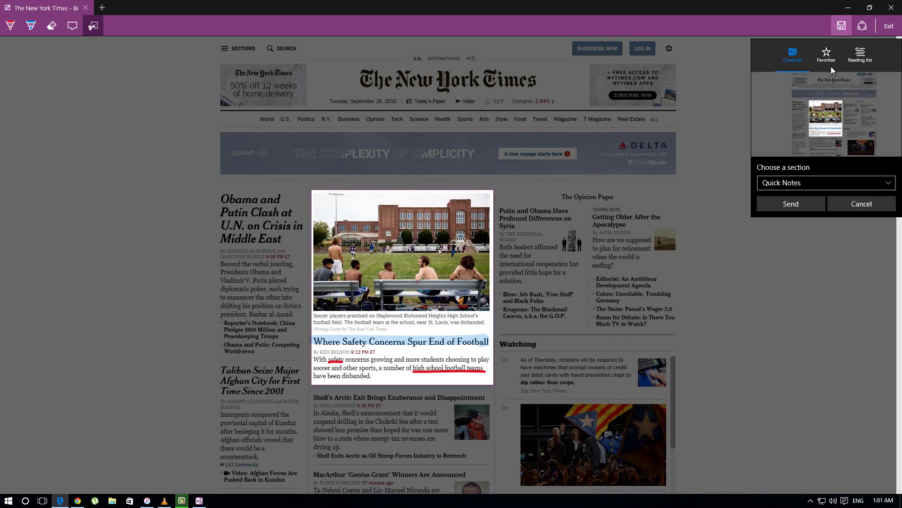
pyautogui.click(842, 26)
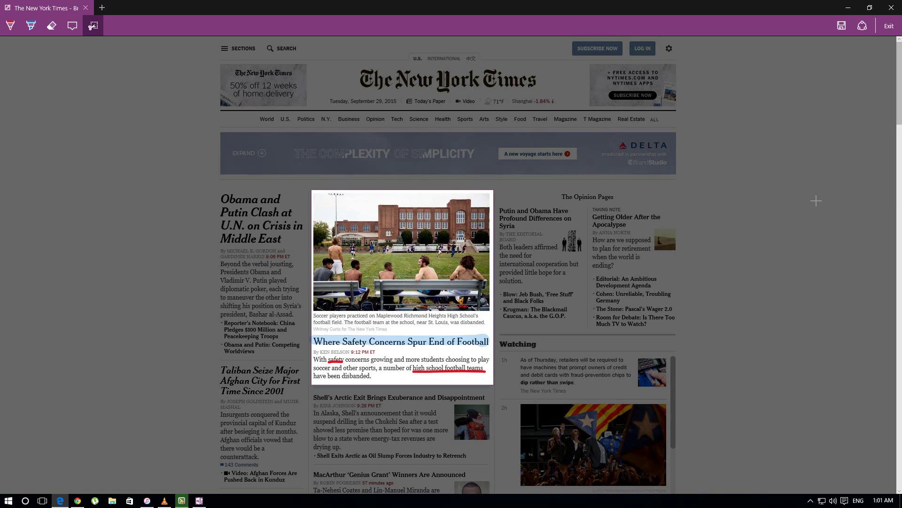
# Examine the apps available for sharing the Web Note, and dismiss the sharing options.
pyautogui.click(864, 25)
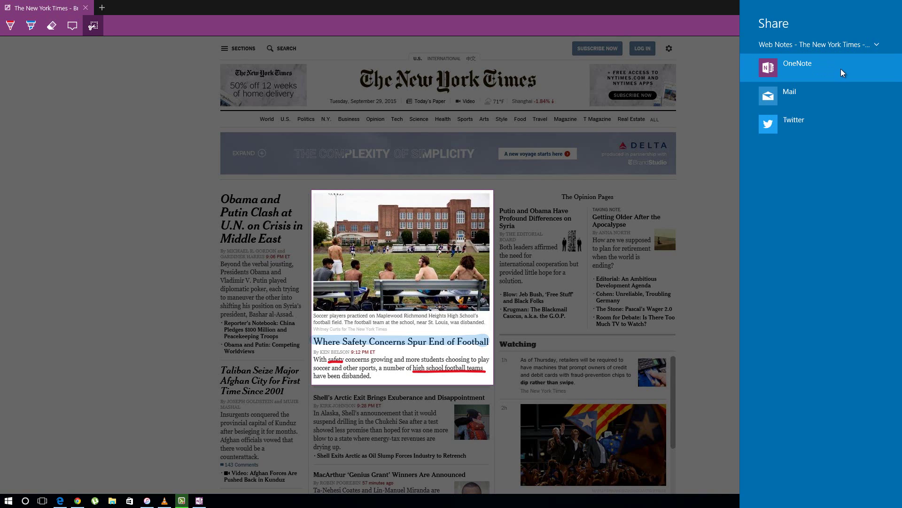
pyautogui.click(712, 71)
pyautogui.click(843, 26)
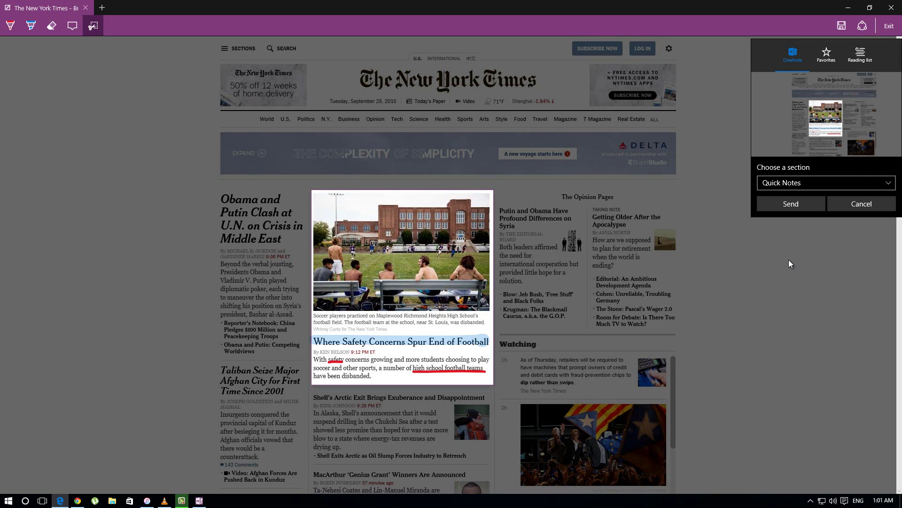
pyautogui.click(826, 273)
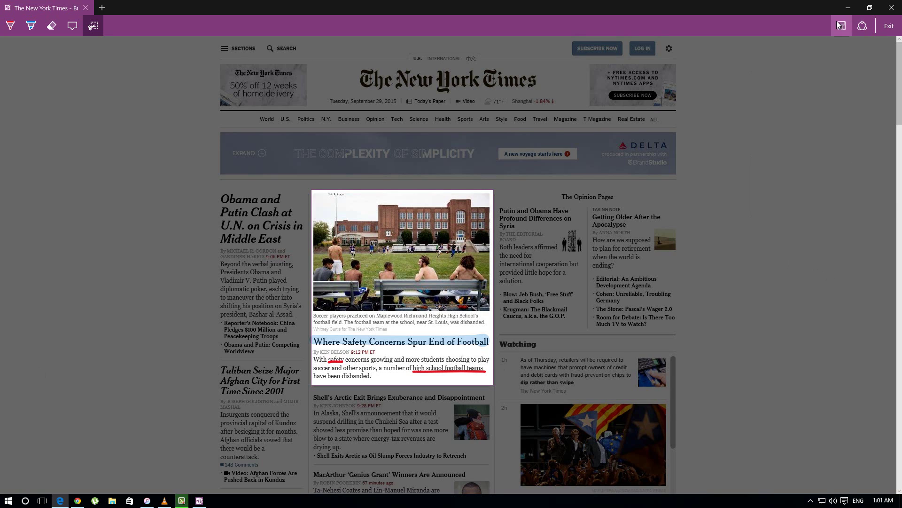
pyautogui.click(841, 26)
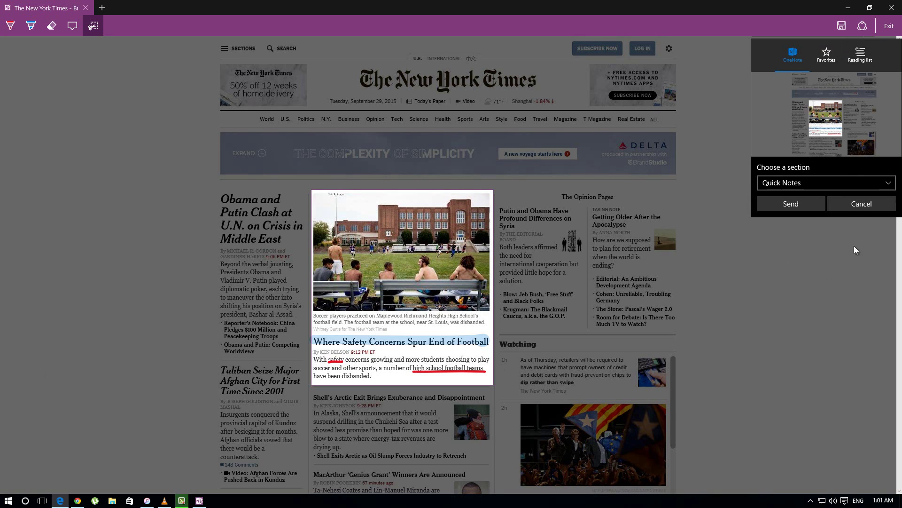
pyautogui.click(842, 26)
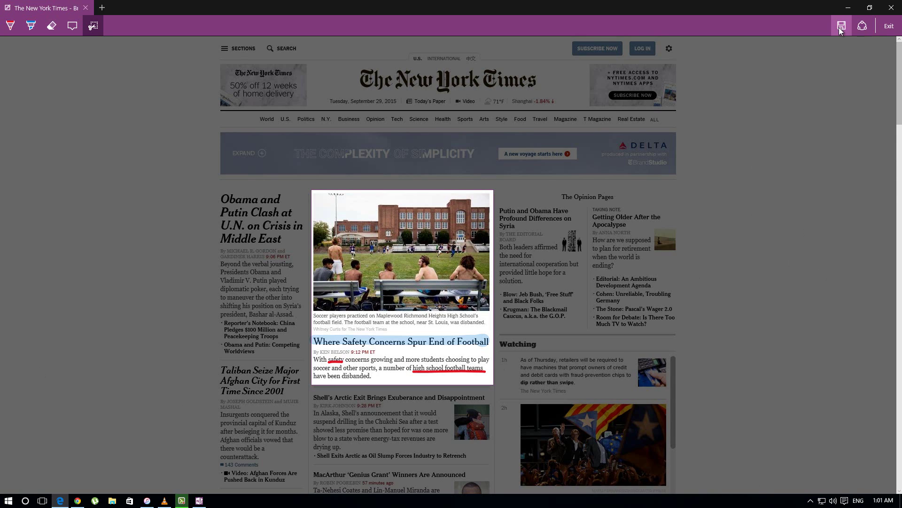
# Save the Web Note to OneNote by sending it to the Quick Notes section.
pyautogui.click(840, 27)
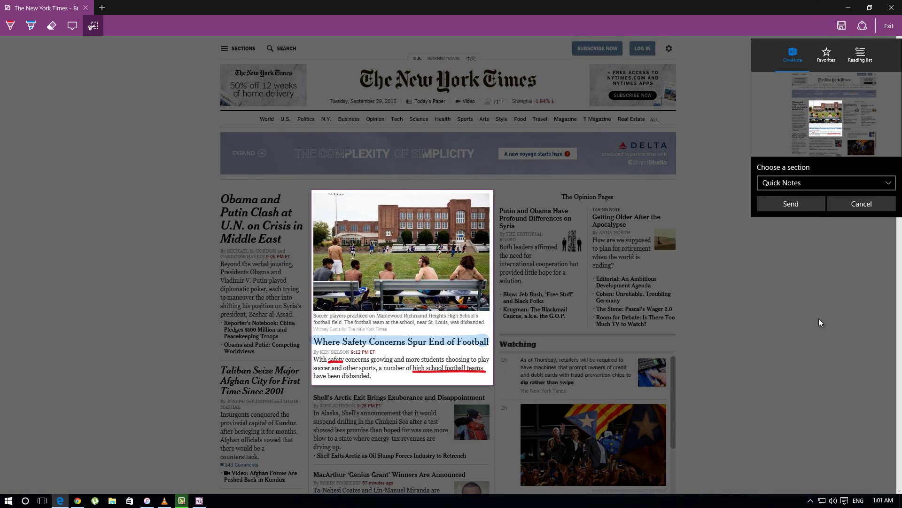
pyautogui.click(825, 183)
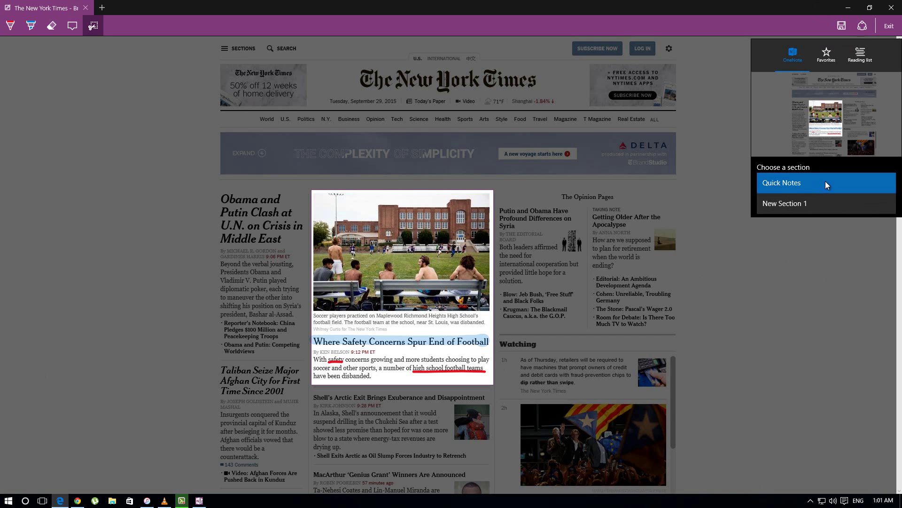
pyautogui.click(826, 183)
pyautogui.click(790, 205)
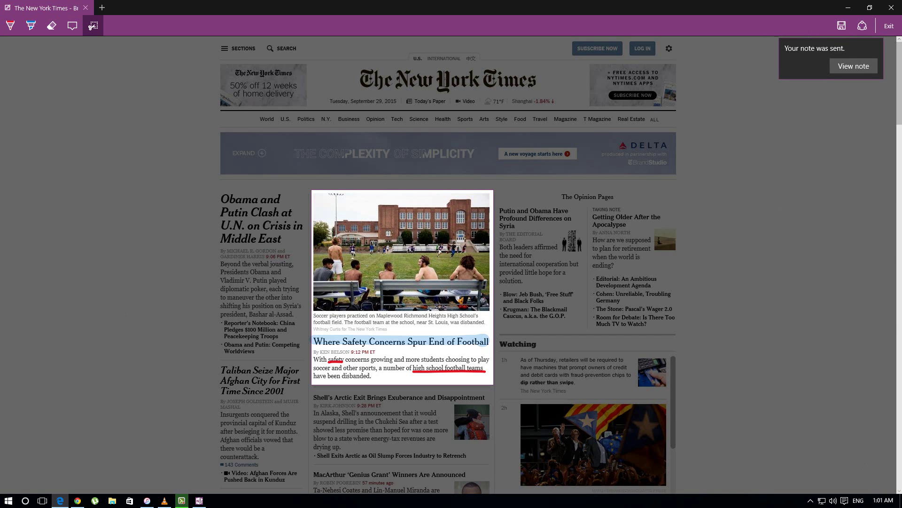
# Open the sent Web Note in OneNote and copy the clipped article image.
pyautogui.click(850, 66)
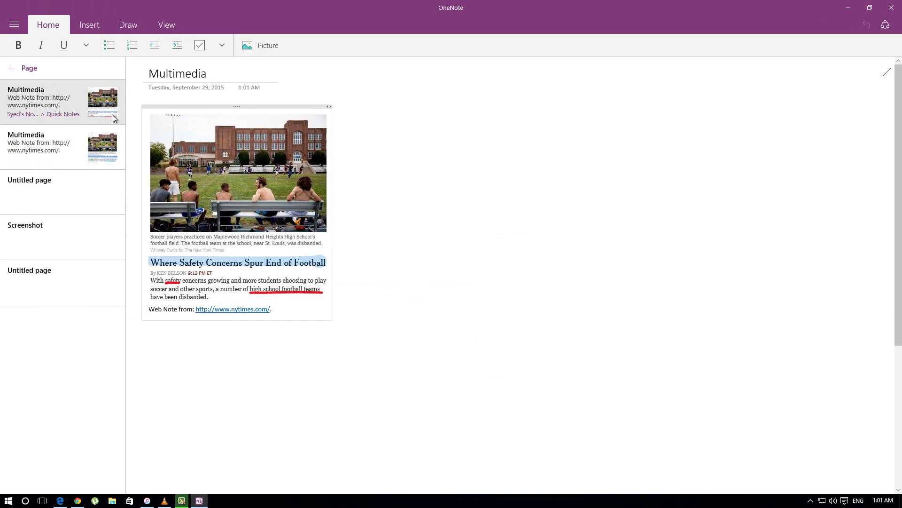
pyautogui.rightClick(199, 185)
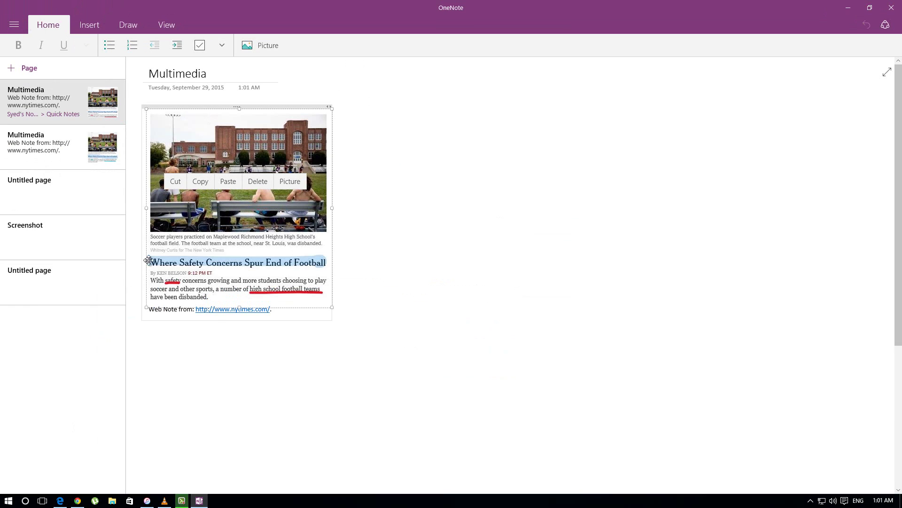
pyautogui.click(199, 182)
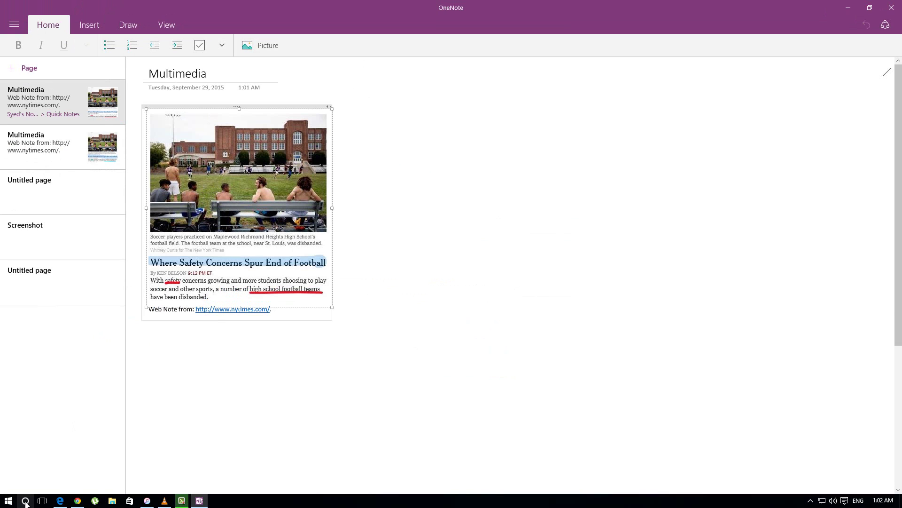
# Launch Paint and paste the copied article image onto the blank canvas.
pyautogui.press('super+s')
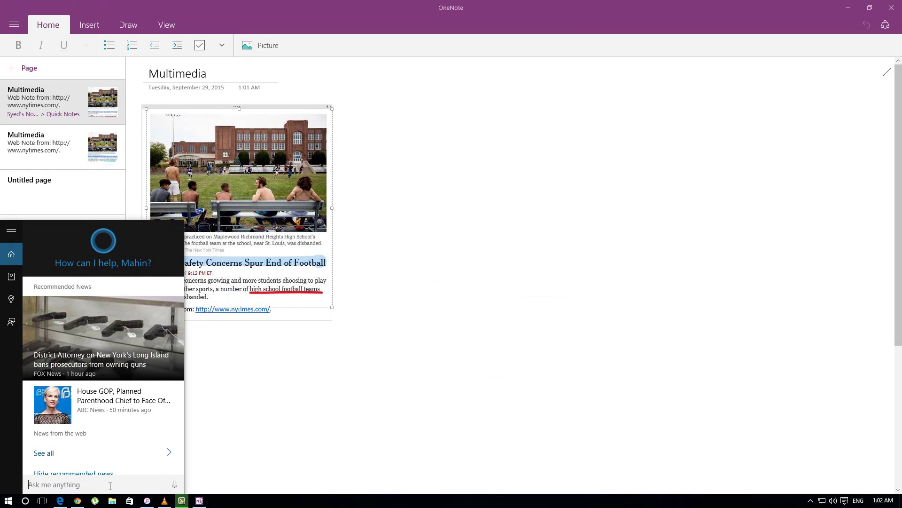
pyautogui.write('paint')
pyautogui.press('Return')
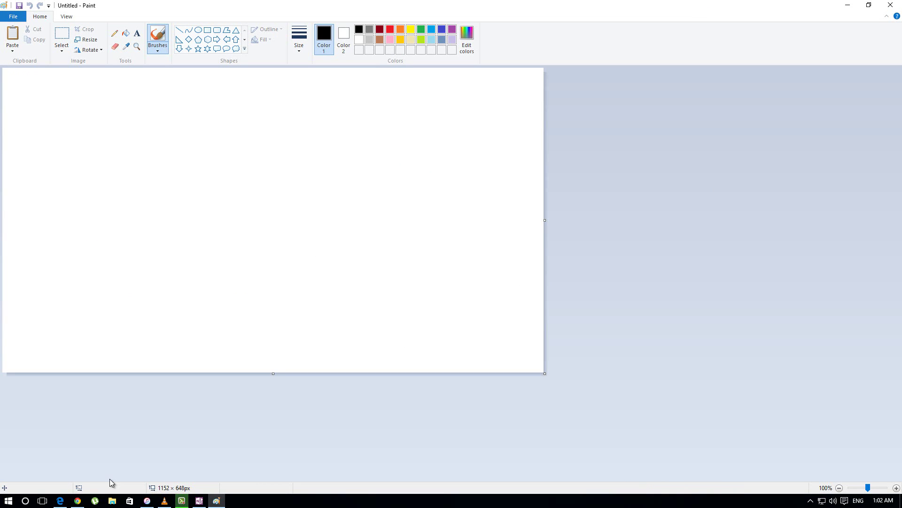
pyautogui.hotkey('ctrl', 'v')
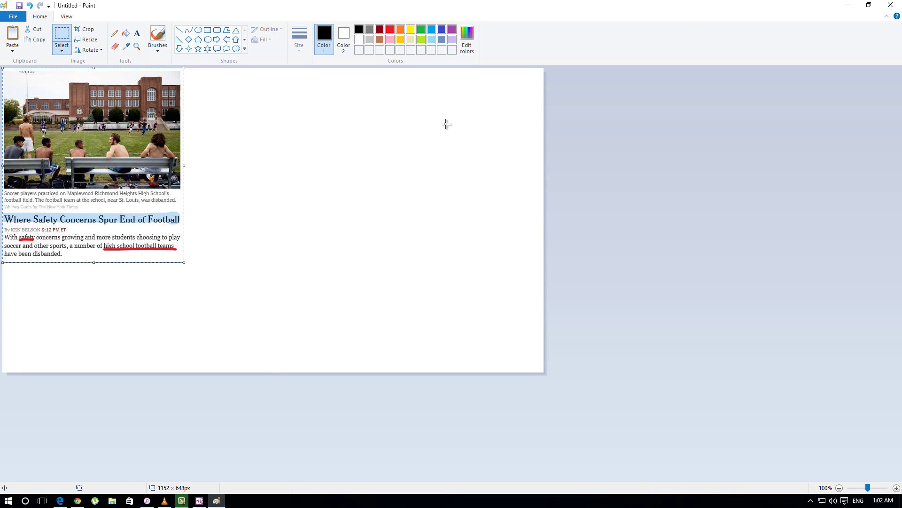
# Select an area of about 389 × 417 px around the pasted article image and crop the canvas to it.
pyautogui.click(66, 35)
pyautogui.moveTo(4, 69); pyautogui.dragTo(185, 264)
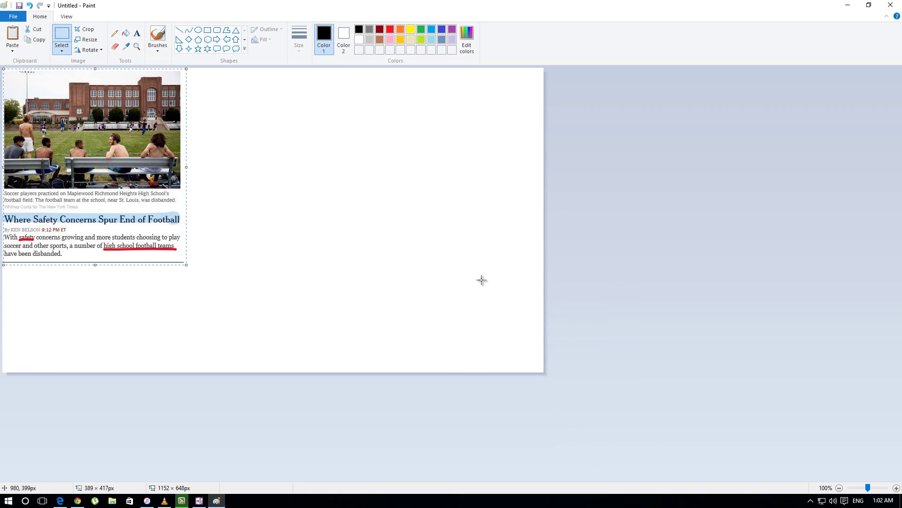
pyautogui.click(86, 31)
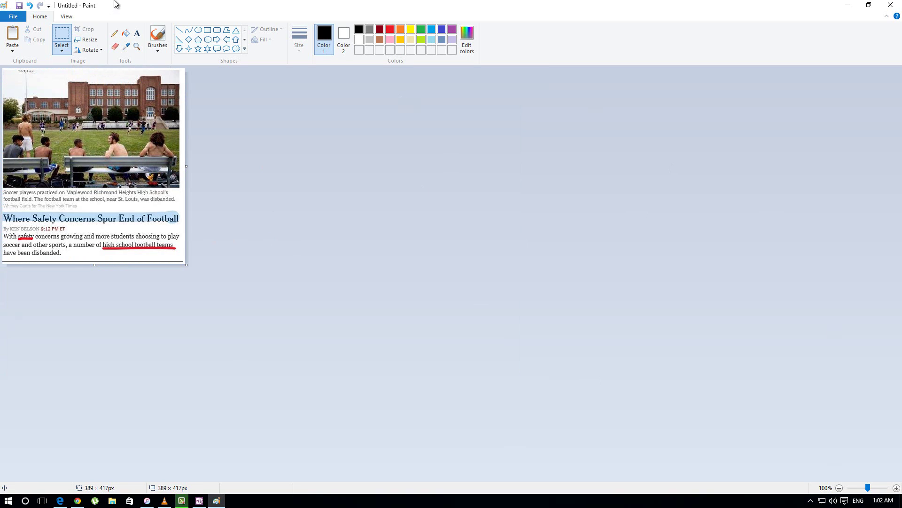
# Save the cropped picture to the Desktop as a PNG file named hrhdf.
pyautogui.click(13, 17)
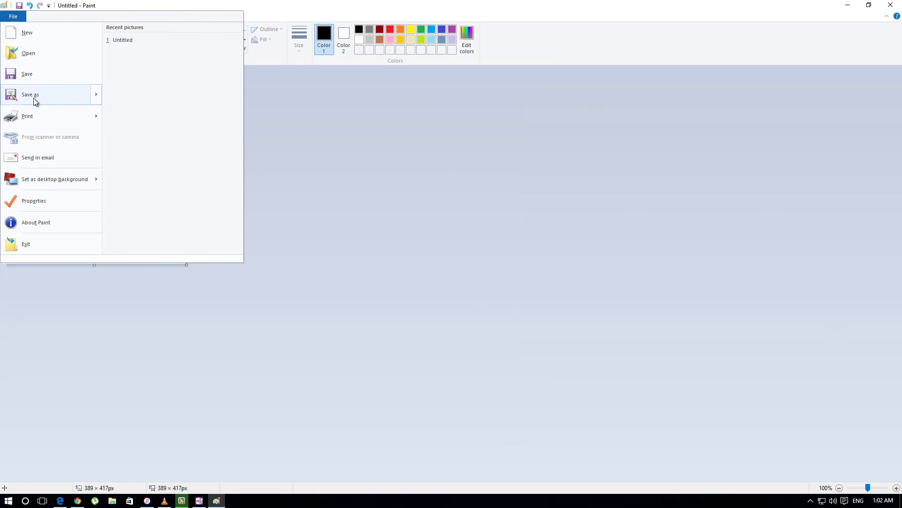
pyautogui.click(376, 318)
pyautogui.hotkey('ctrl', 's')
pyautogui.write('hrhdf')
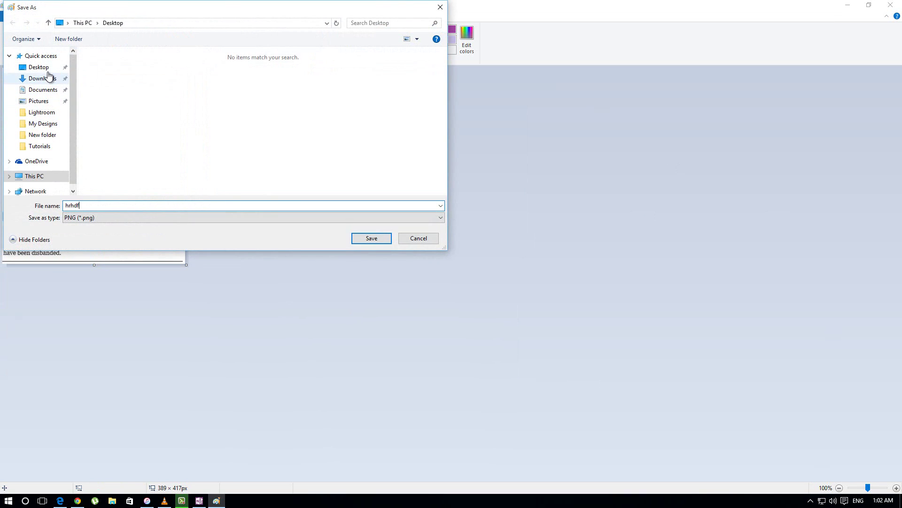
pyautogui.click(371, 239)
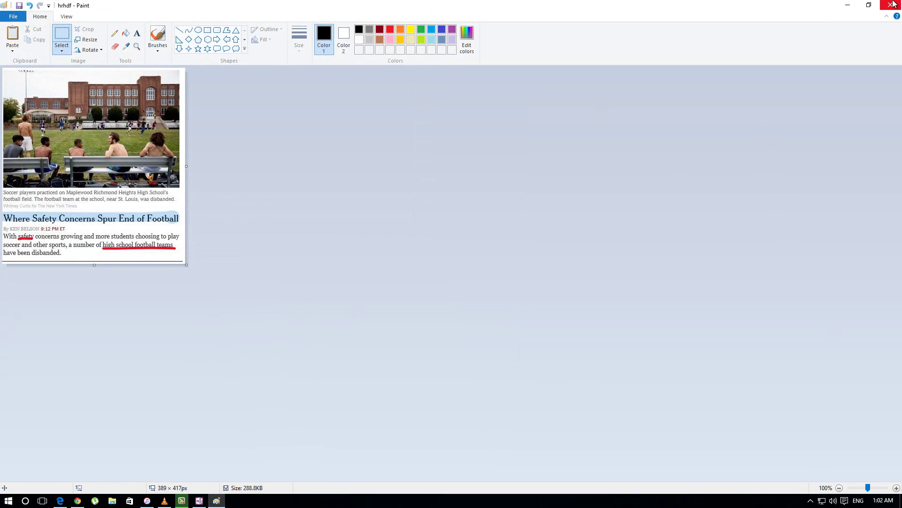
# Clear Paint, OneNote and Edge off the desktop, and check the saved hrhdf image in Photos before closing it.
pyautogui.click(892, 6)
pyautogui.click(892, 7)
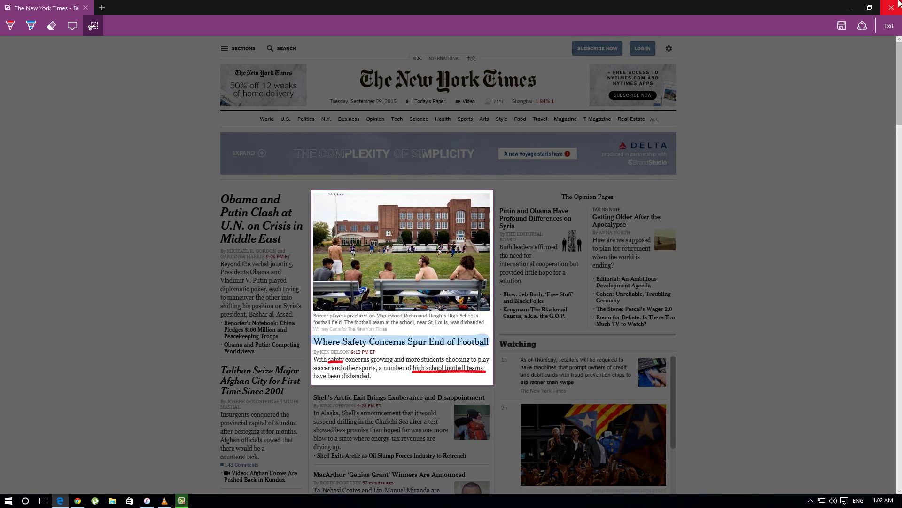
pyautogui.click(849, 6)
pyautogui.doubleClick(14, 217)
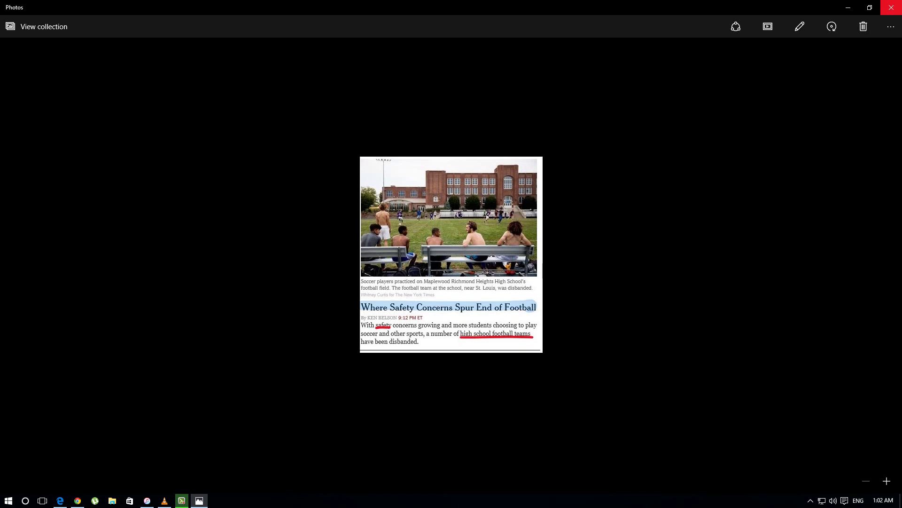
pyautogui.click(891, 8)
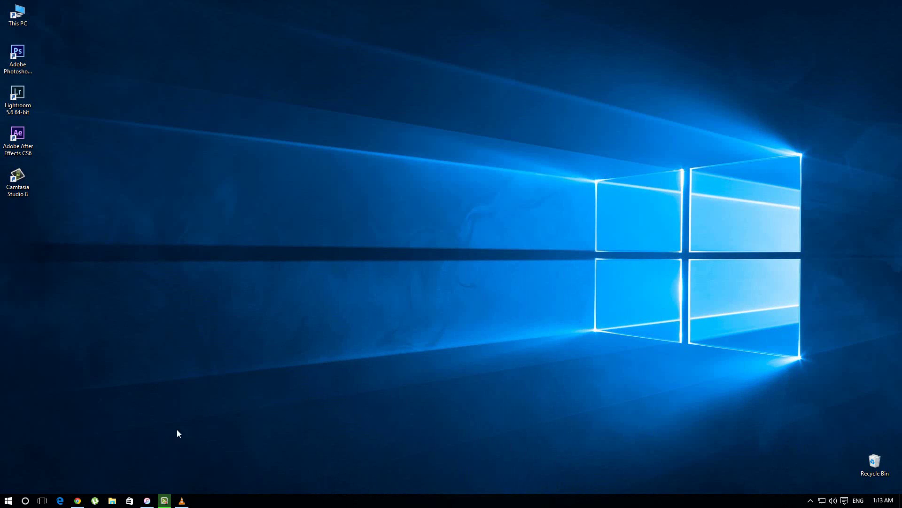
# Examine the open windows in Task View and return to the desktop.
pyautogui.click(42, 501)
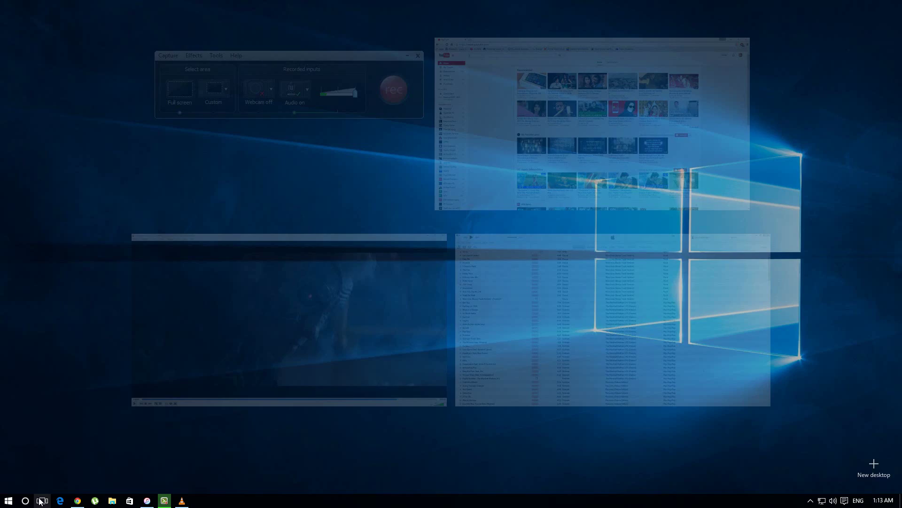
pyautogui.click(867, 322)
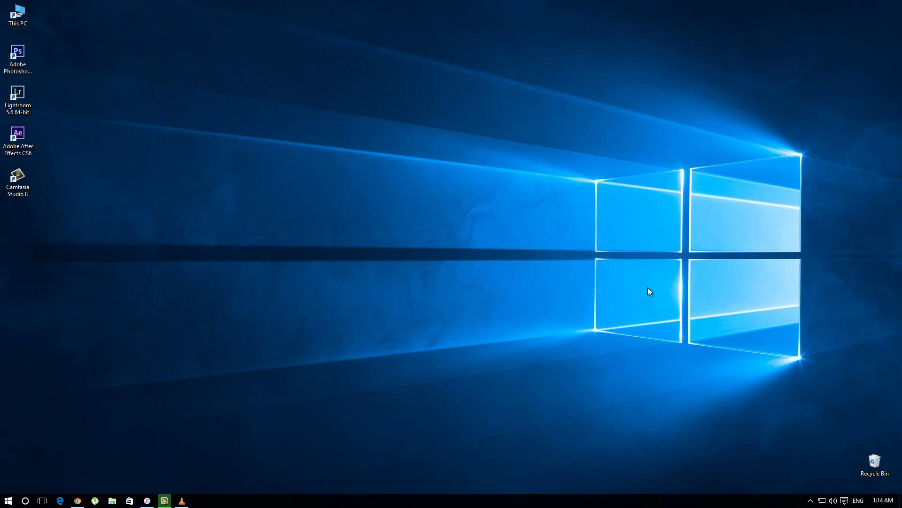
pyautogui.click(43, 501)
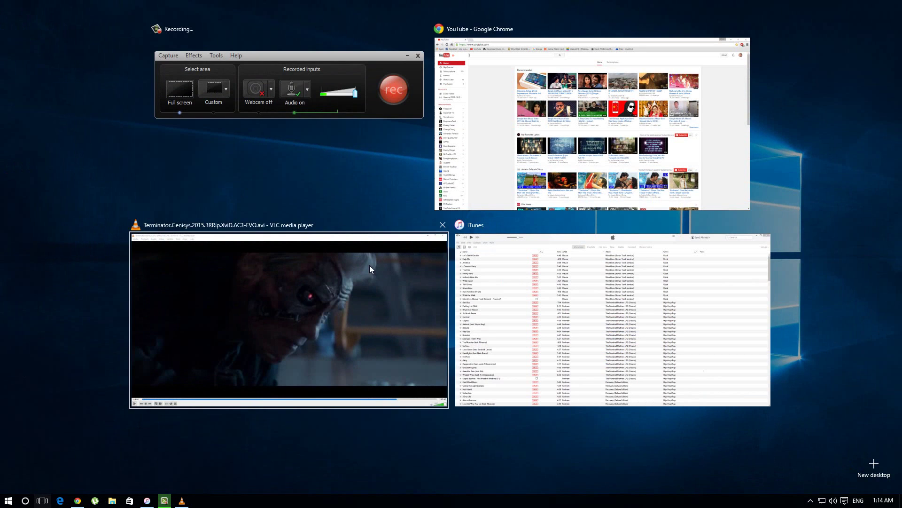
pyautogui.click(866, 201)
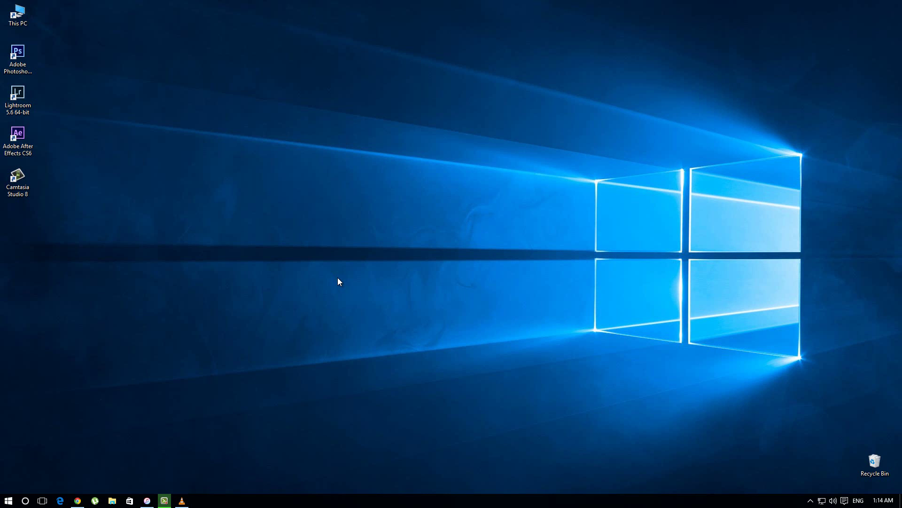
pyautogui.click(42, 500)
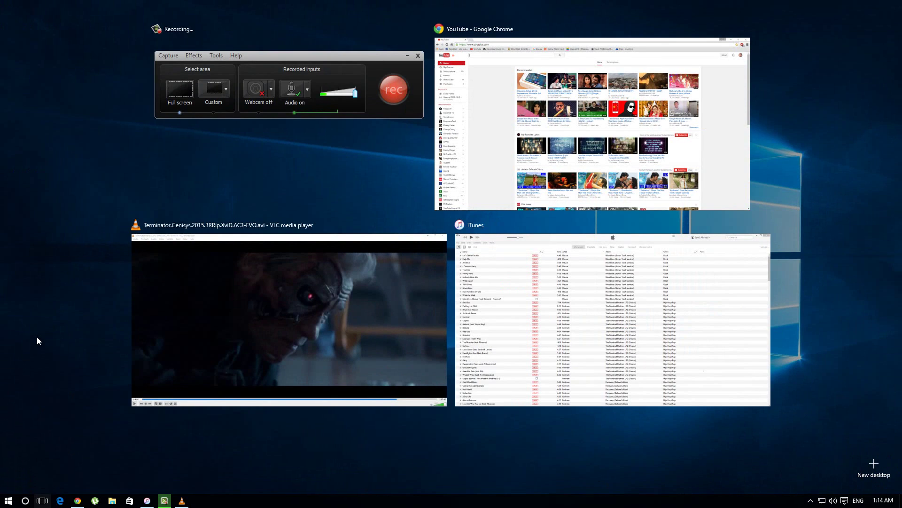
pyautogui.click(66, 454)
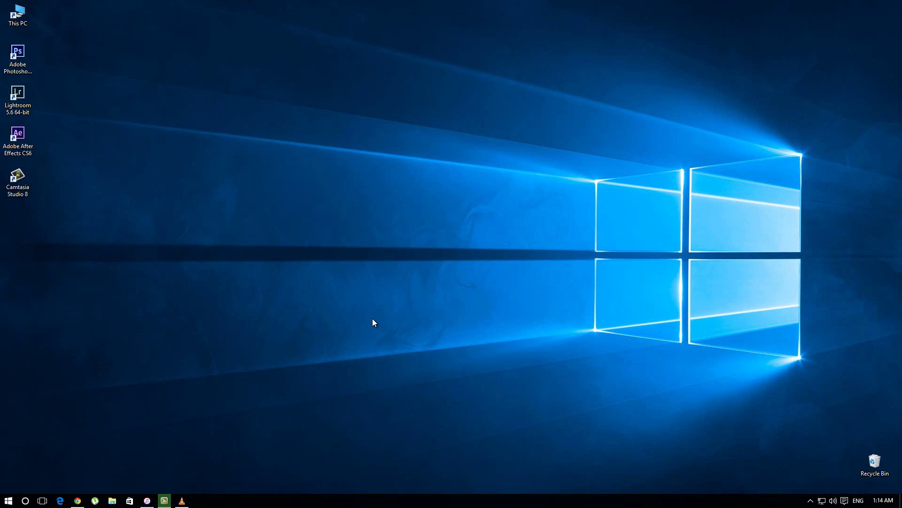
# Create a second virtual desktop and switch to Desktop 2.
pyautogui.click(43, 500)
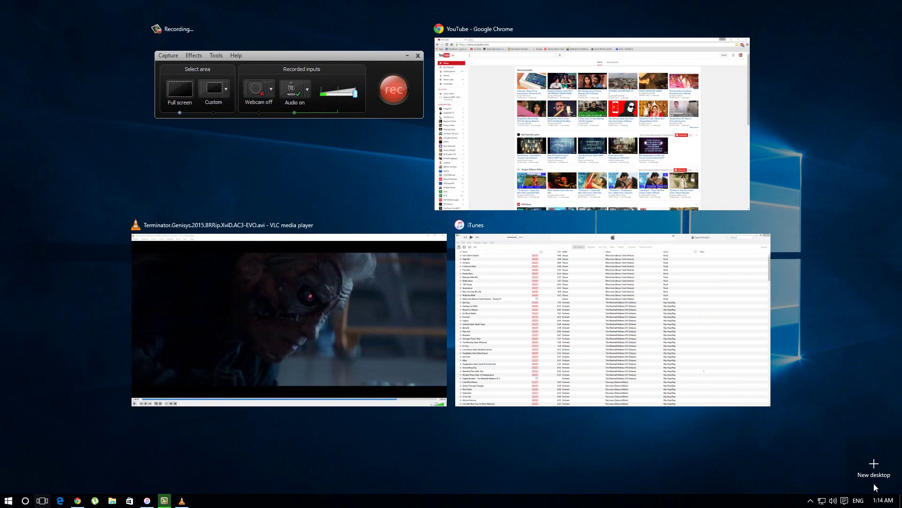
pyautogui.click(874, 466)
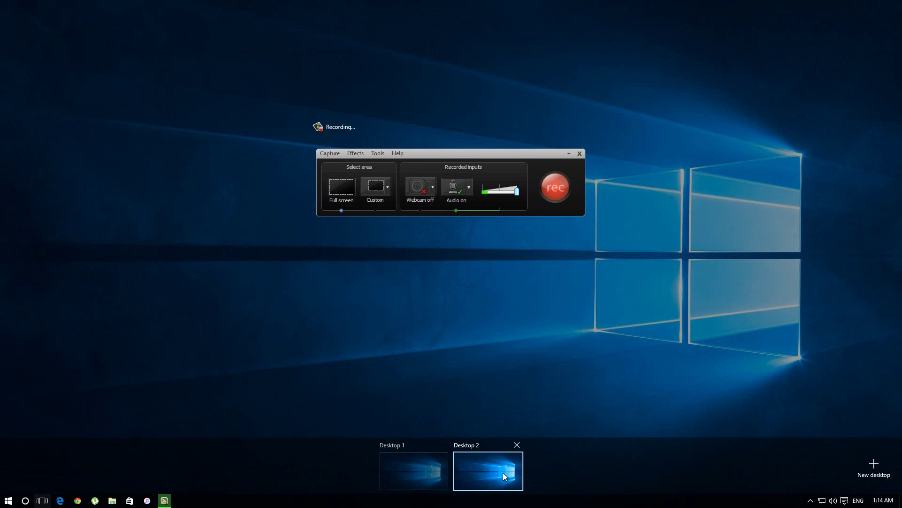
pyautogui.click(502, 472)
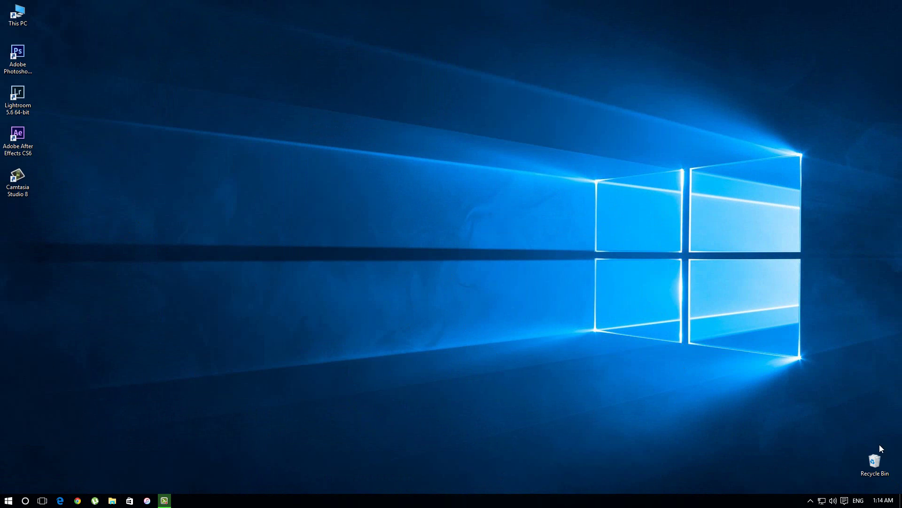
# Switch back and forth between Desktop 1 and Desktop 2 to compare their open windows, ending on Desktop 2.
pyautogui.click(42, 500)
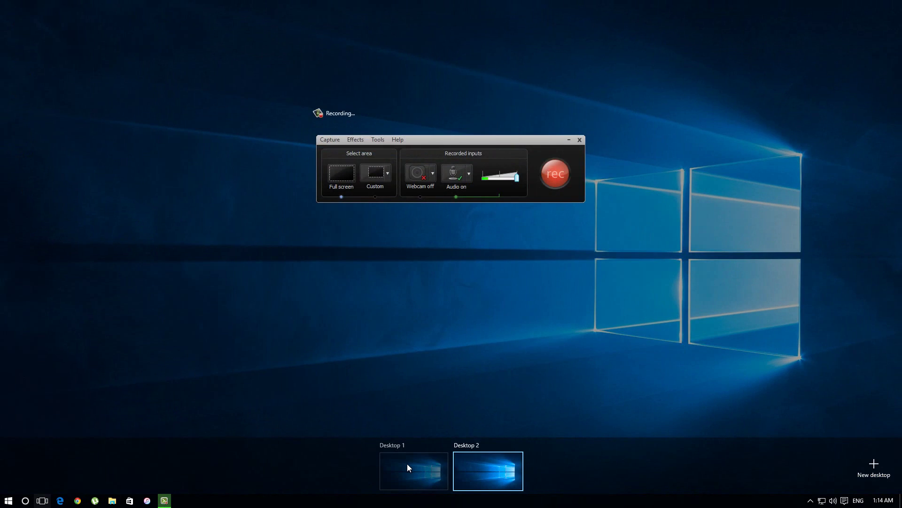
pyautogui.click(408, 465)
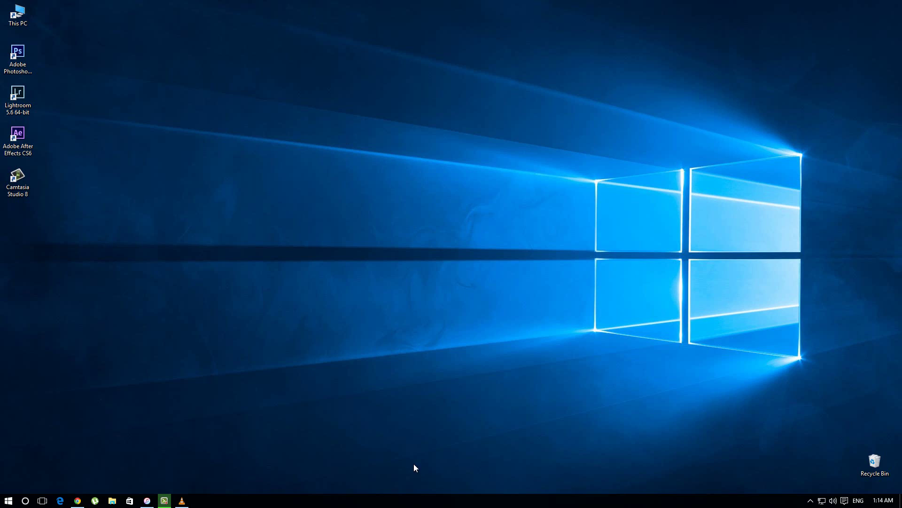
pyautogui.click(43, 500)
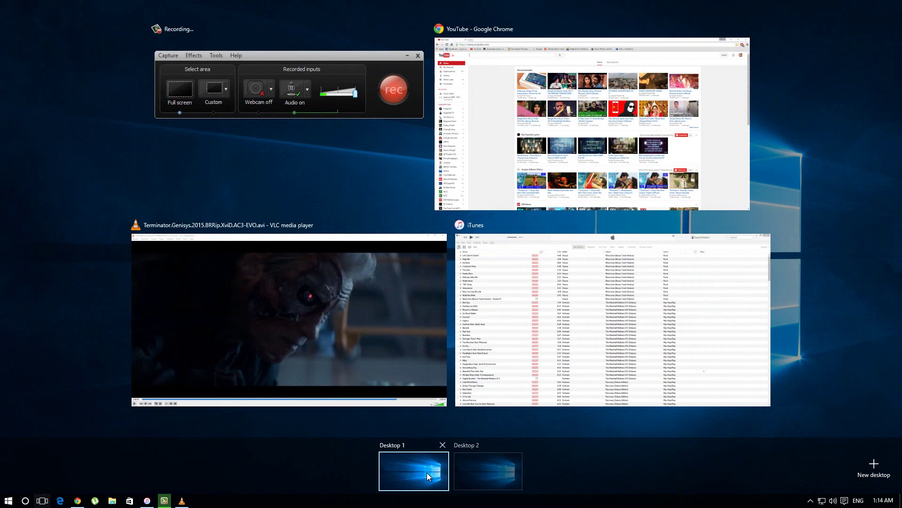
pyautogui.click(426, 472)
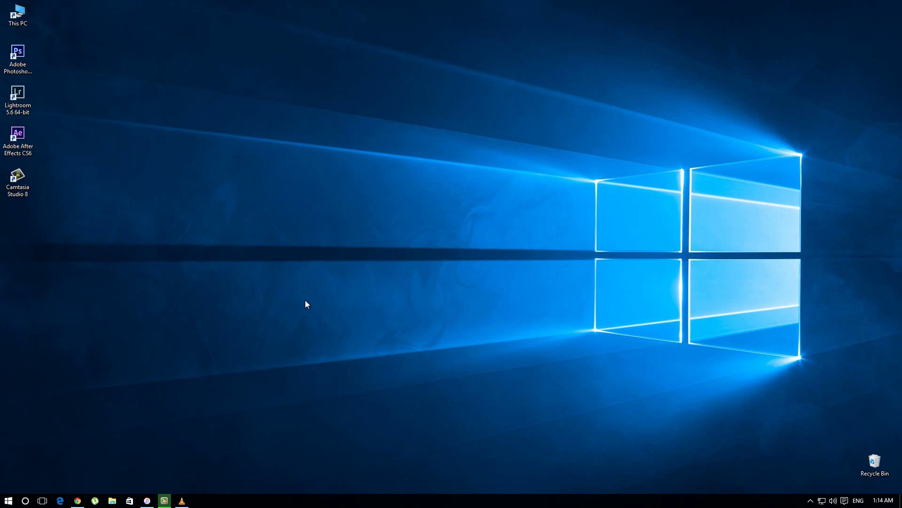
pyautogui.click(43, 500)
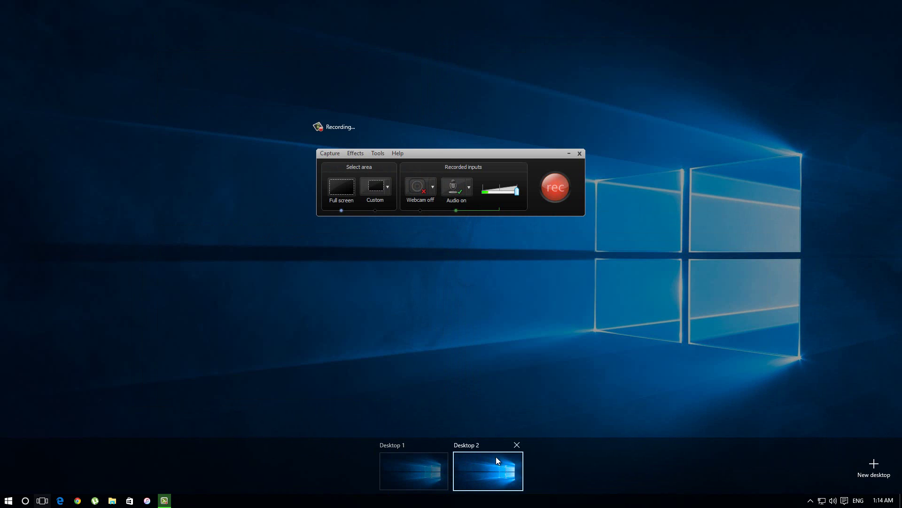
pyautogui.click(495, 456)
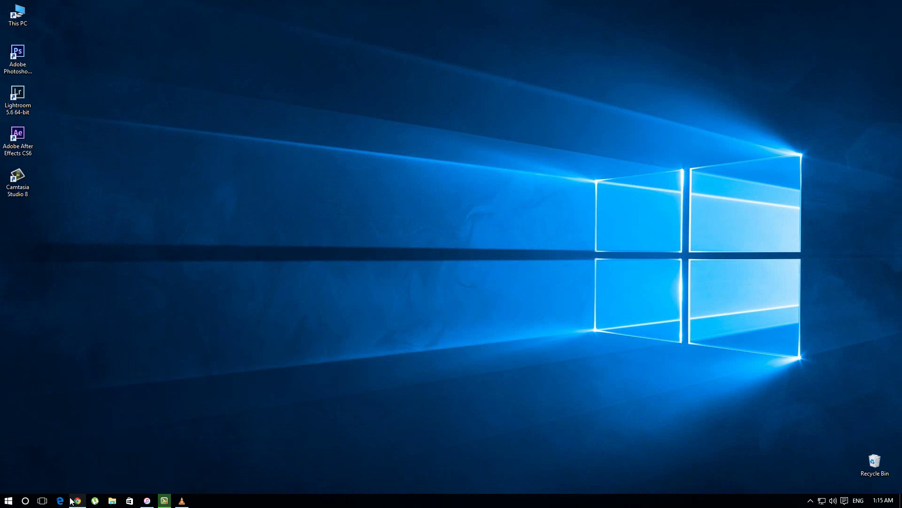
pyautogui.click(42, 501)
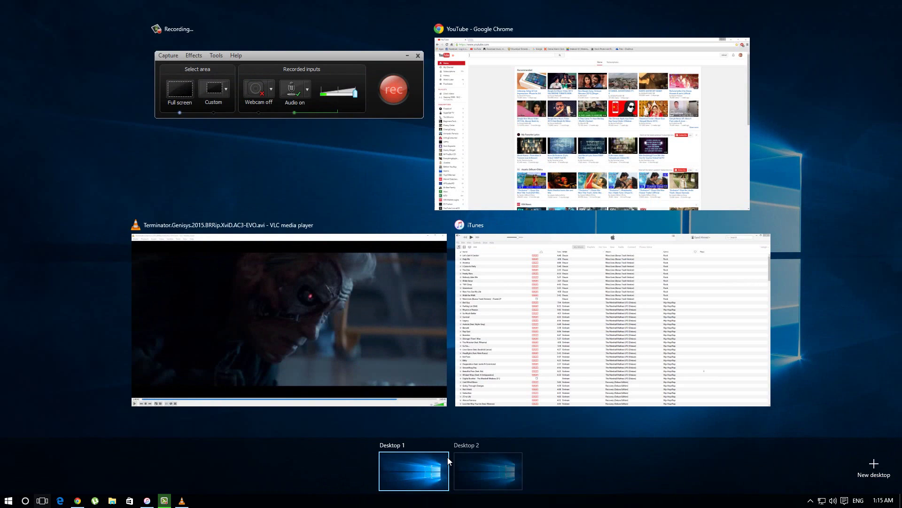
pyautogui.click(489, 471)
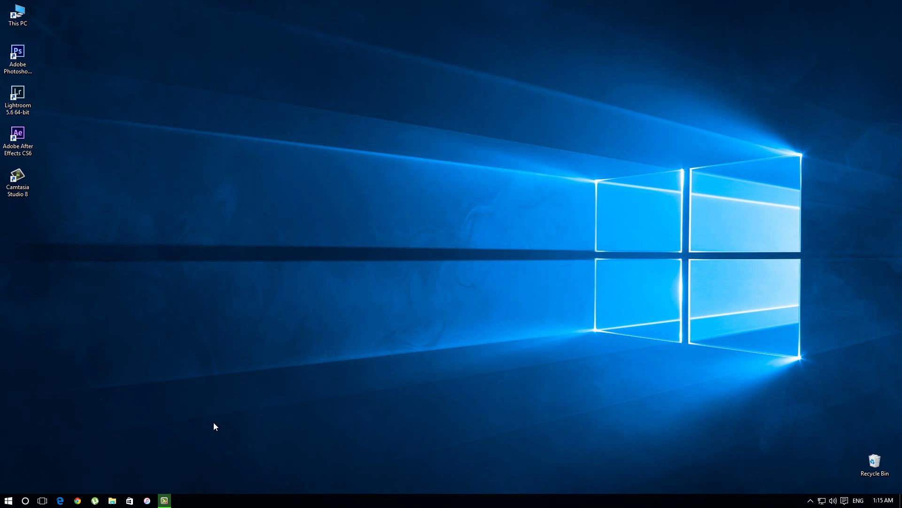
# Add eight more virtual desktops, up to Desktop 10.
pyautogui.click(43, 500)
pyautogui.click(872, 475)
pyautogui.click(872, 475)
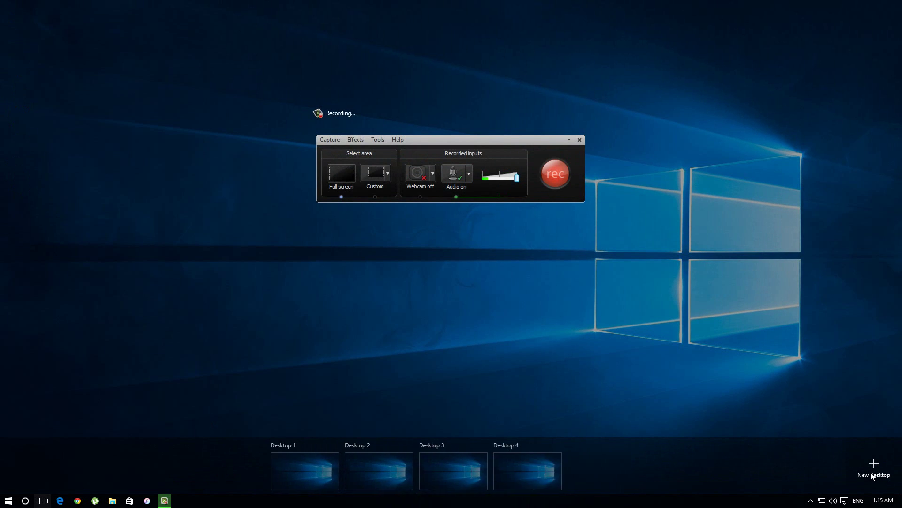
pyautogui.click(873, 475)
pyautogui.click(872, 475)
pyautogui.click(873, 475)
pyautogui.click(873, 475)
pyautogui.click(873, 475)
pyautogui.click(872, 475)
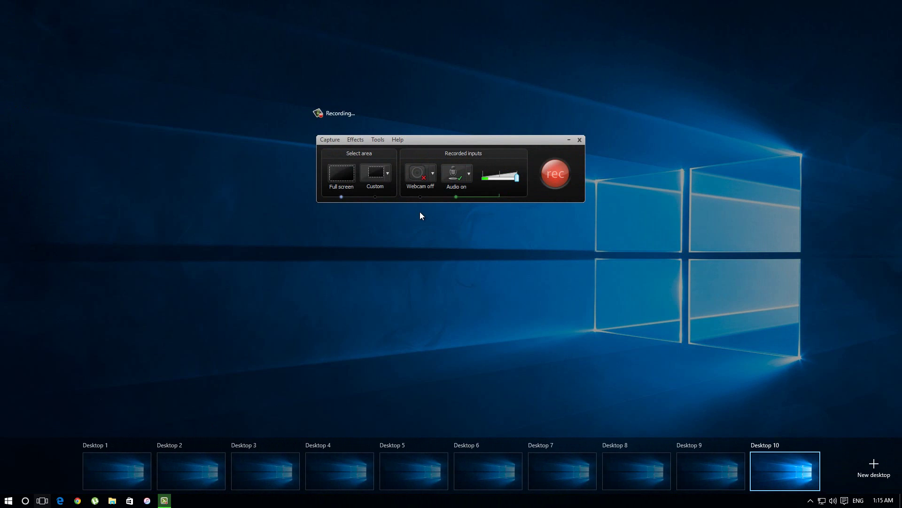
# Switch to Desktop 1 and show its open windows in Task View.
pyautogui.click(115, 479)
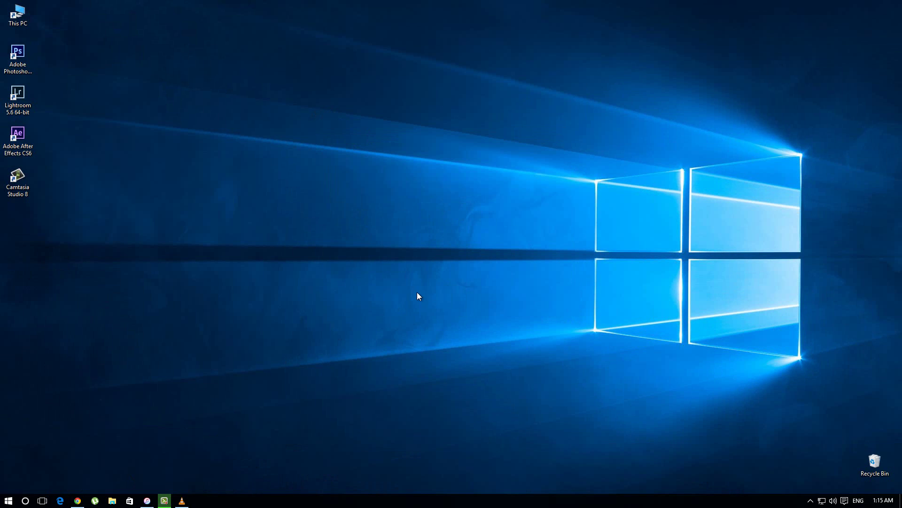
pyautogui.click(43, 500)
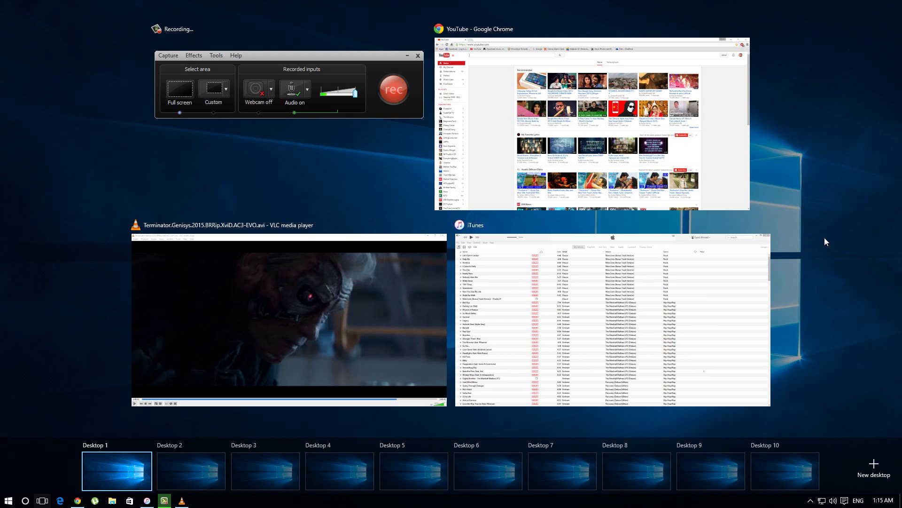
# Leave Task View on Desktop 1 and open the Cortana search.
pyautogui.click(119, 465)
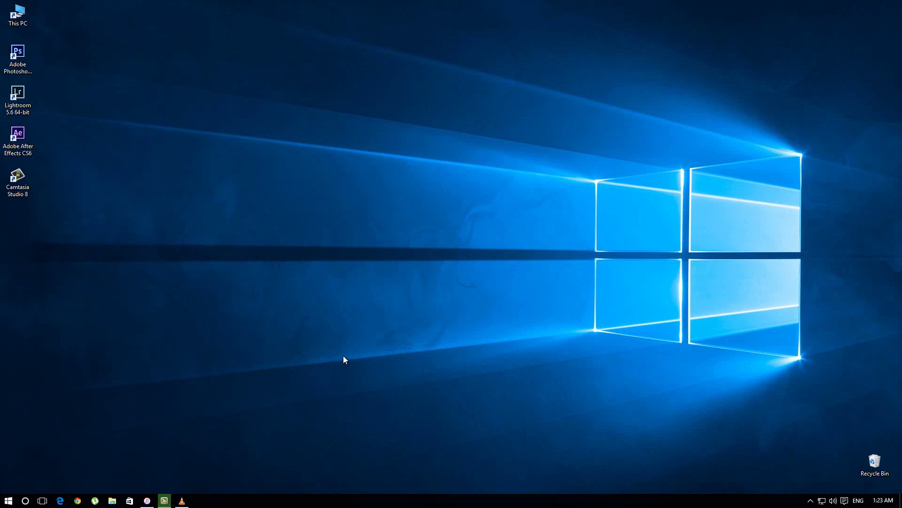
pyautogui.click(26, 500)
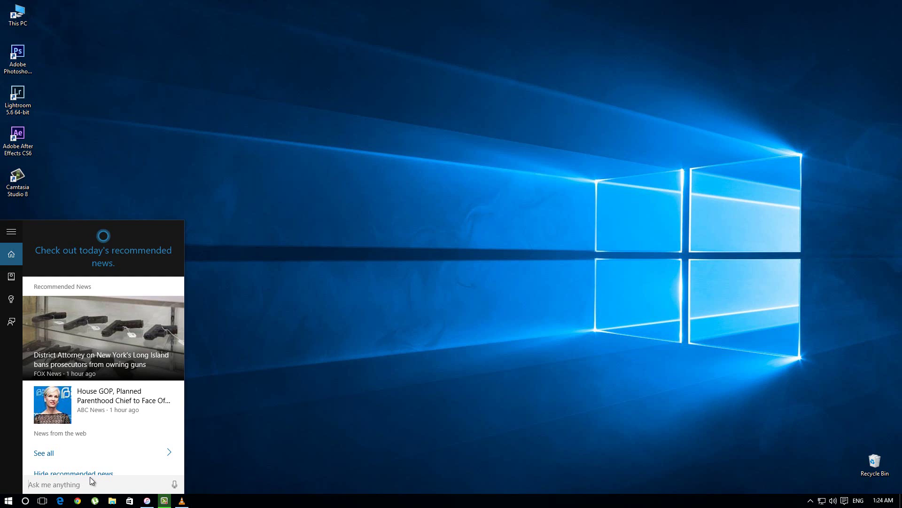
pyautogui.write('google.com')
pyautogui.press('BackSpace')
pyautogui.press('BackSpace')
pyautogui.press('BackSpace')
pyautogui.press('BackSpace')
pyautogui.press('BackSpace')
pyautogui.press('BackSpace')
pyautogui.press('BackSpace')
pyautogui.press('BackSpace')
pyautogui.press('BackSpace')
pyautogui.press('BackSpace')
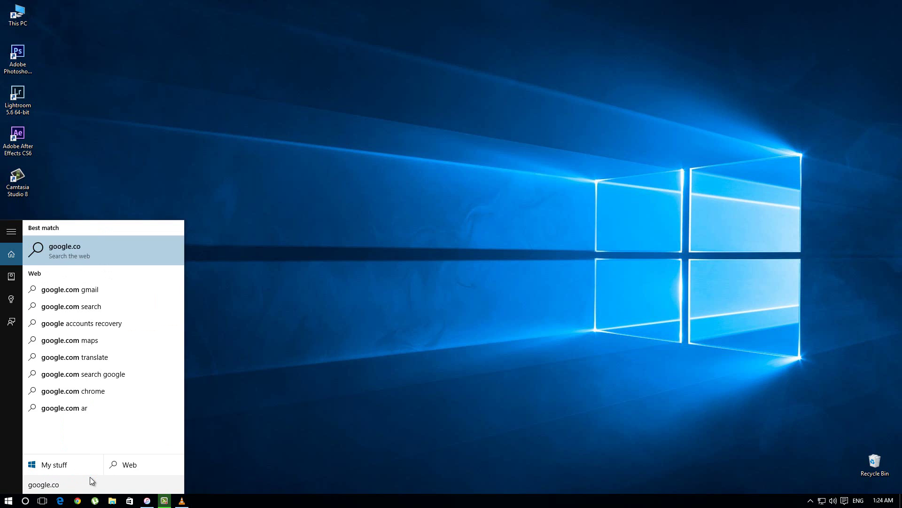
pyautogui.write('fac')
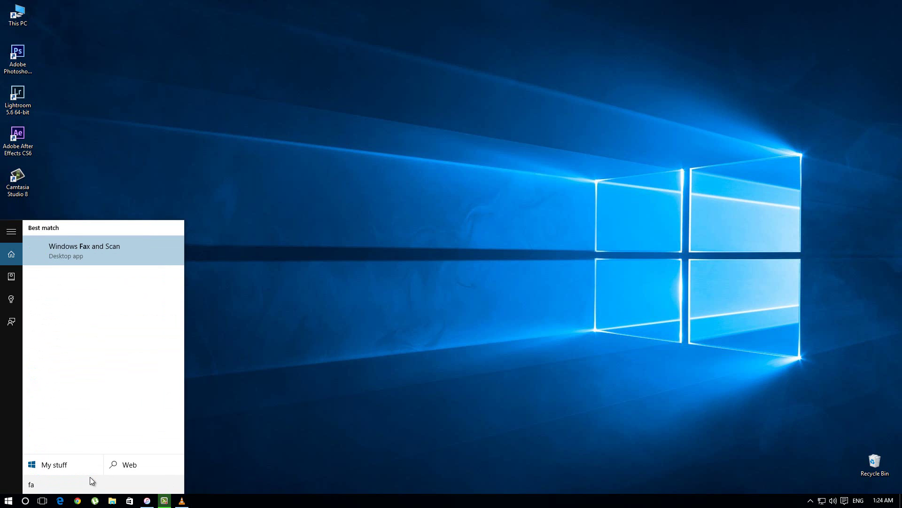
pyautogui.press('BackSpace')
pyautogui.press('BackSpace')
pyautogui.press('BackSpace')
# Search for google.com through Cortana.
pyautogui.write('google.com')
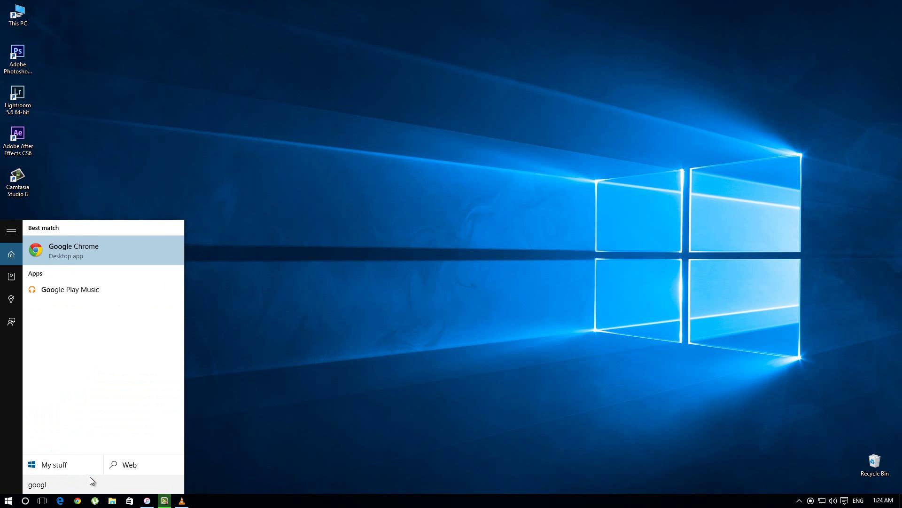
pyautogui.press('Return')
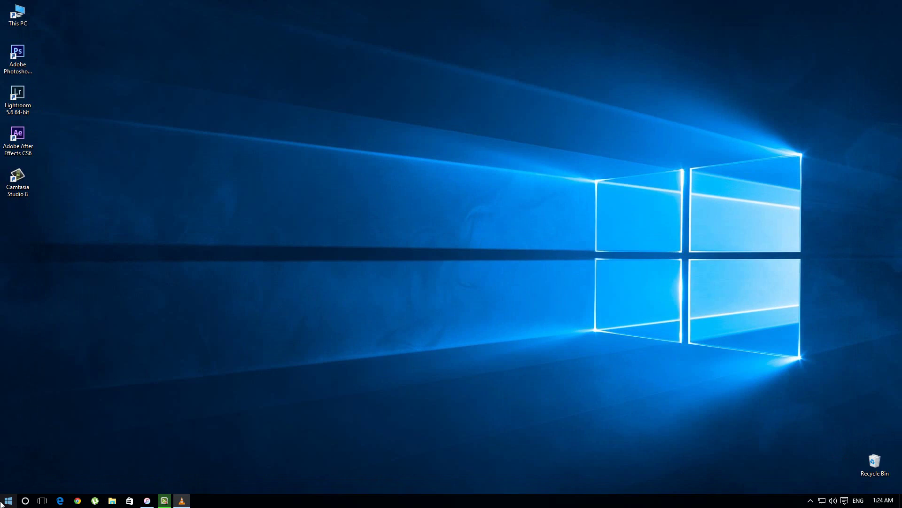
# Open This PC through a Cortana search for "this" and close its window.
pyautogui.click(25, 500)
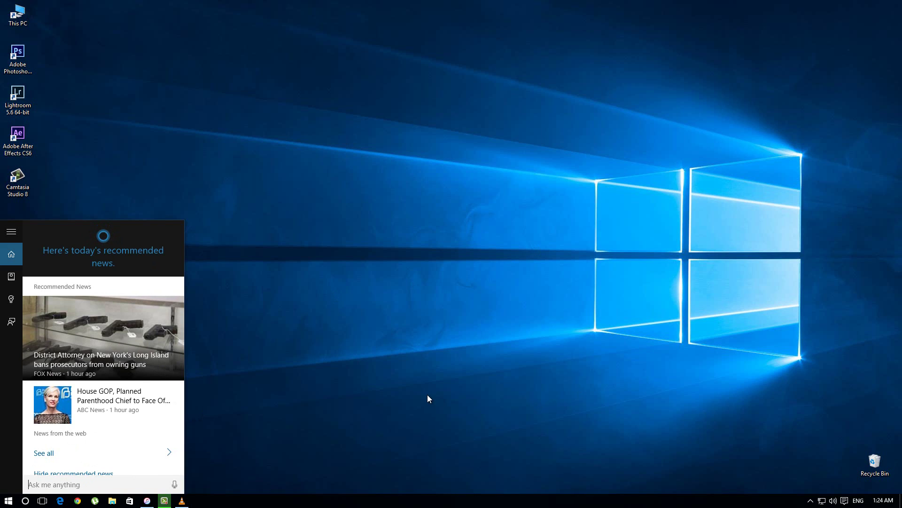
pyautogui.write('this')
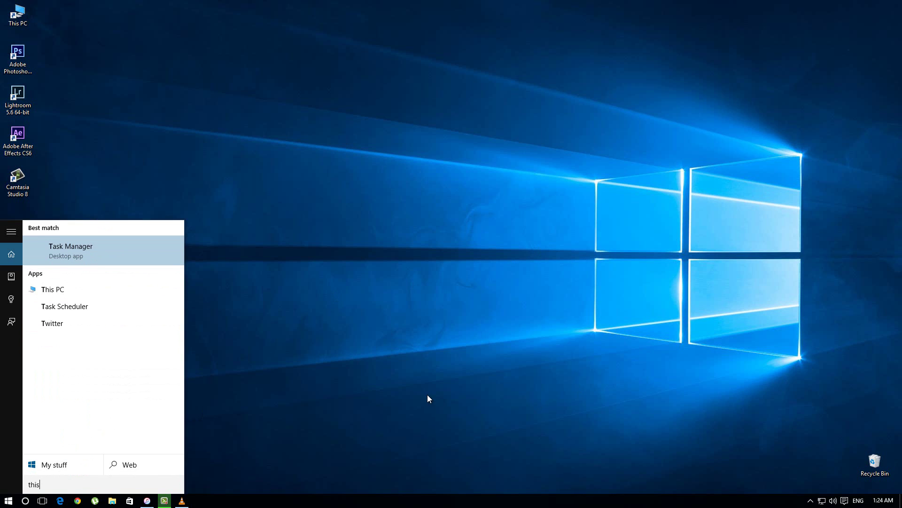
pyautogui.press('Return')
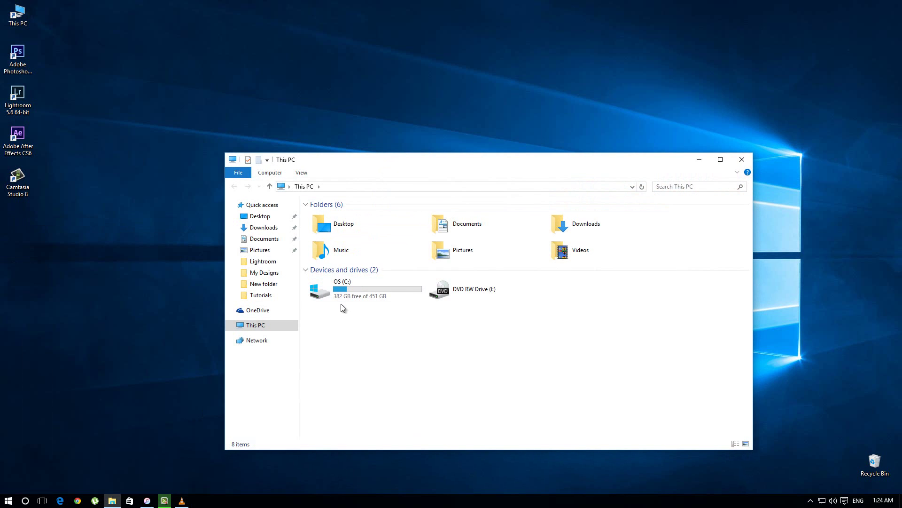
pyautogui.click(743, 159)
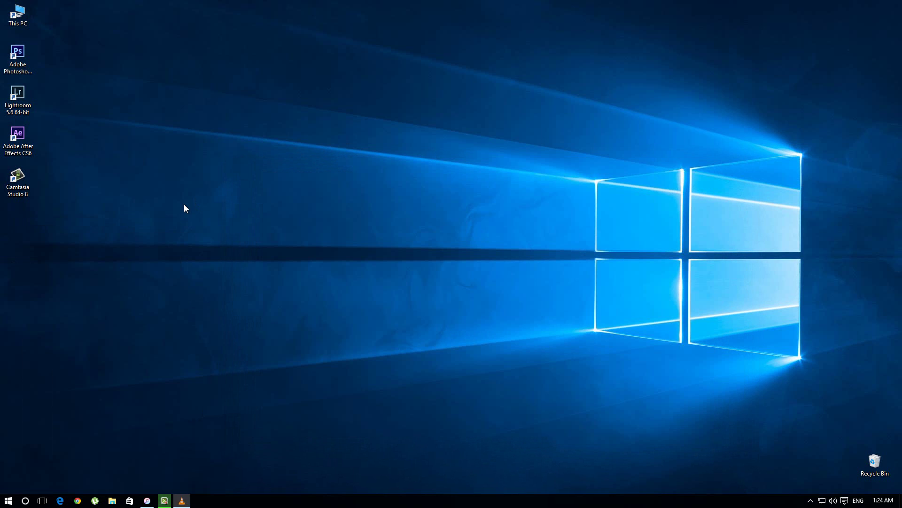
# Open Programs and Features through a Cortana search for "uninstall", look over the installed programs, and close the window.
pyautogui.click(25, 500)
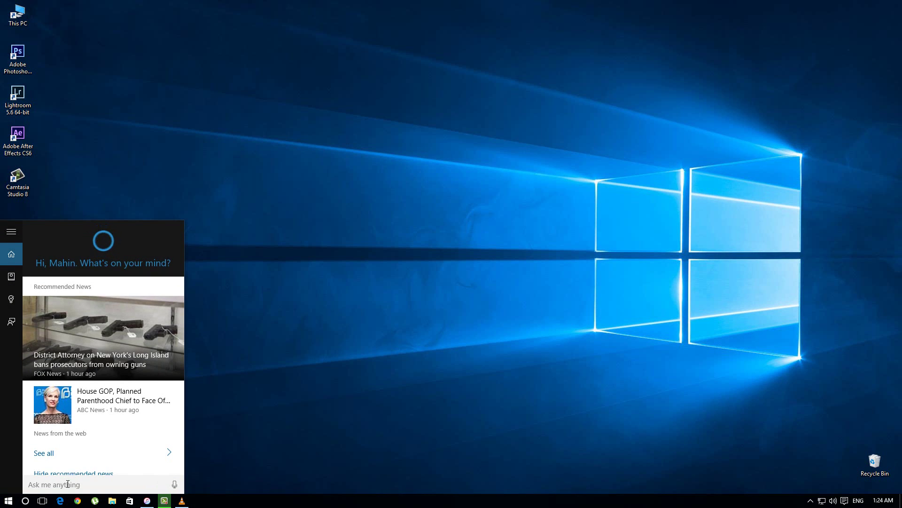
pyautogui.write('uninstall')
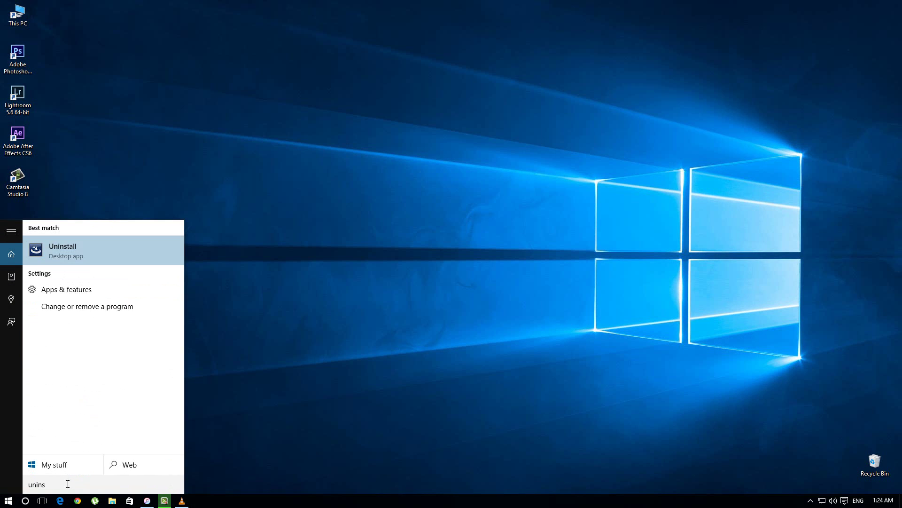
pyautogui.press('Down')
pyautogui.press('Return')
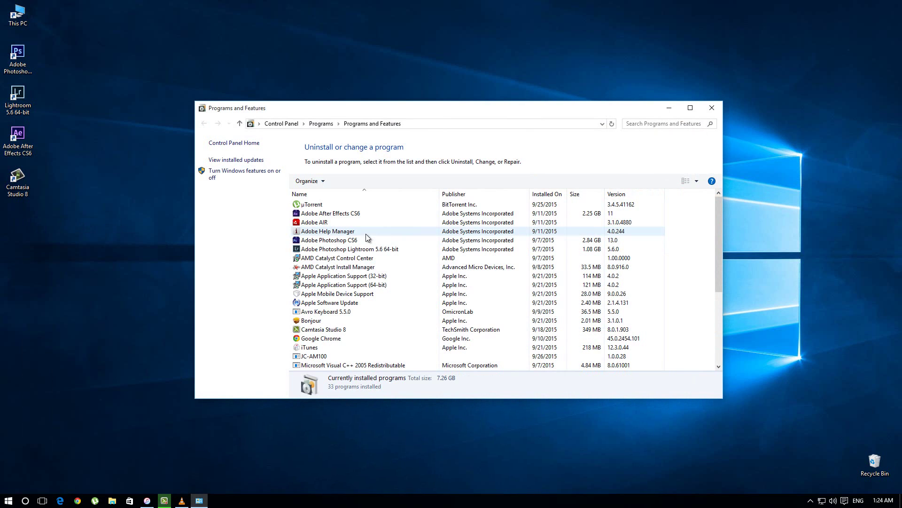
pyautogui.moveTo(396, 108); pyautogui.dragTo(366, 96)
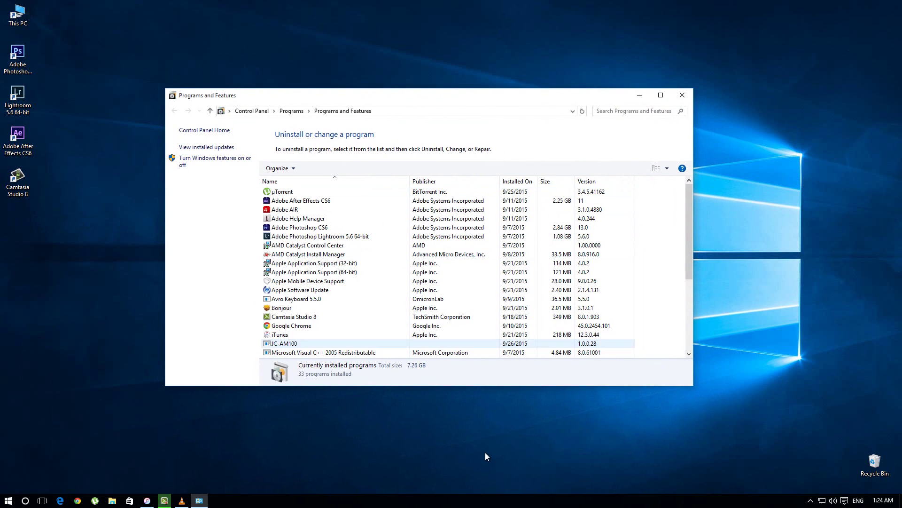
pyautogui.click(365, 255)
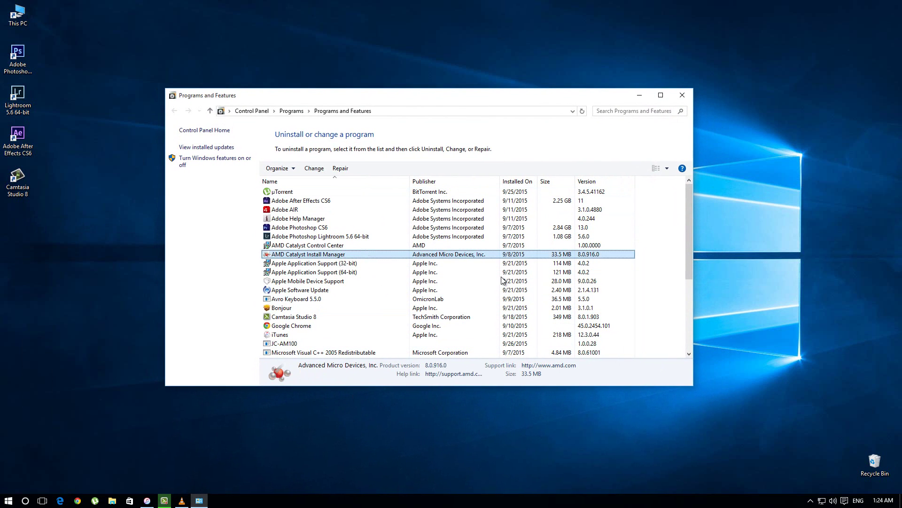
pyautogui.click(683, 95)
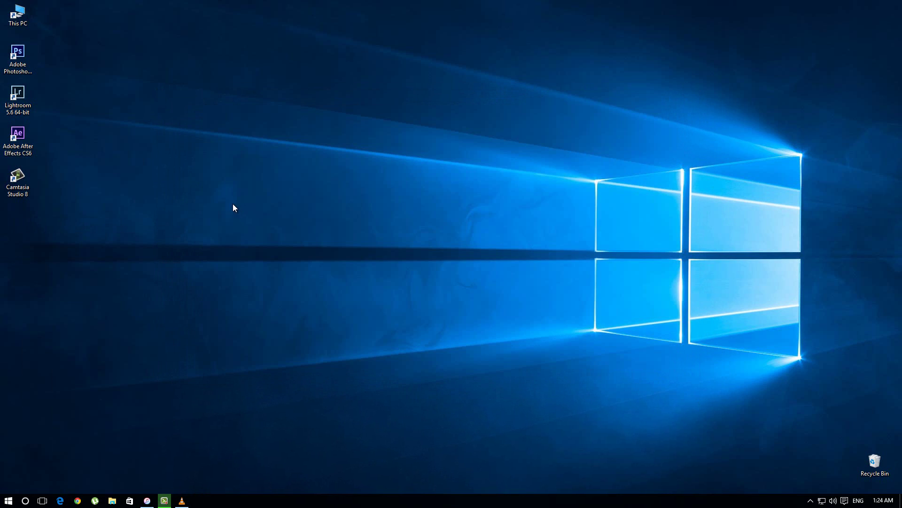
# Ask Cortana by voice "What's the weather like tomorrow?" and dismiss the forecast.
pyautogui.click(25, 501)
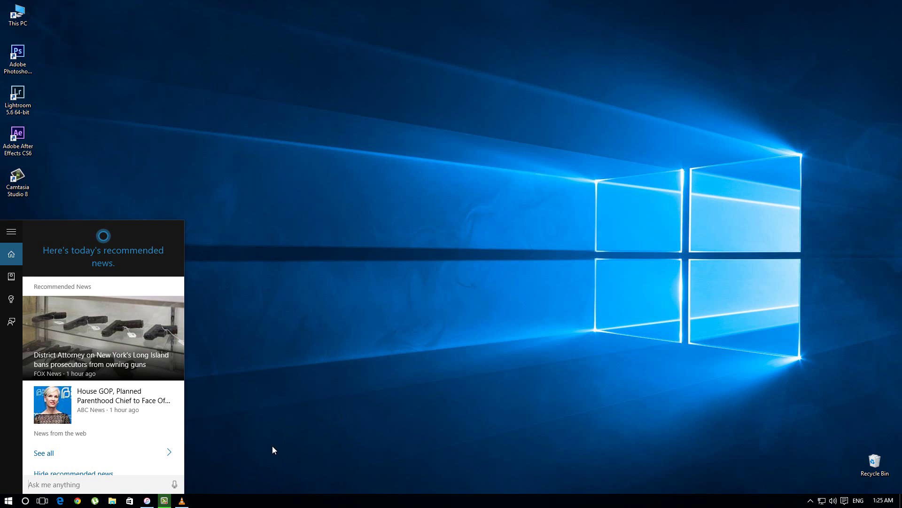
pyautogui.click(173, 485)
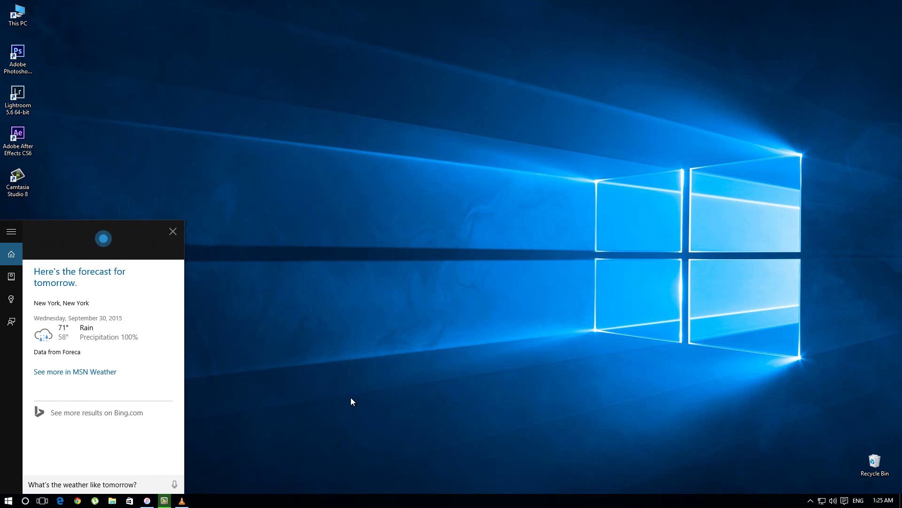
pyautogui.click(172, 230)
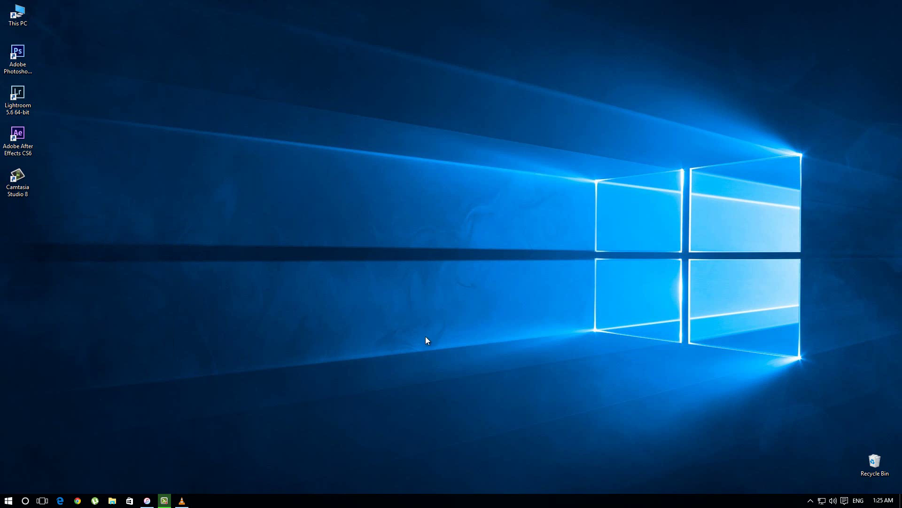
pyautogui.click(164, 501)
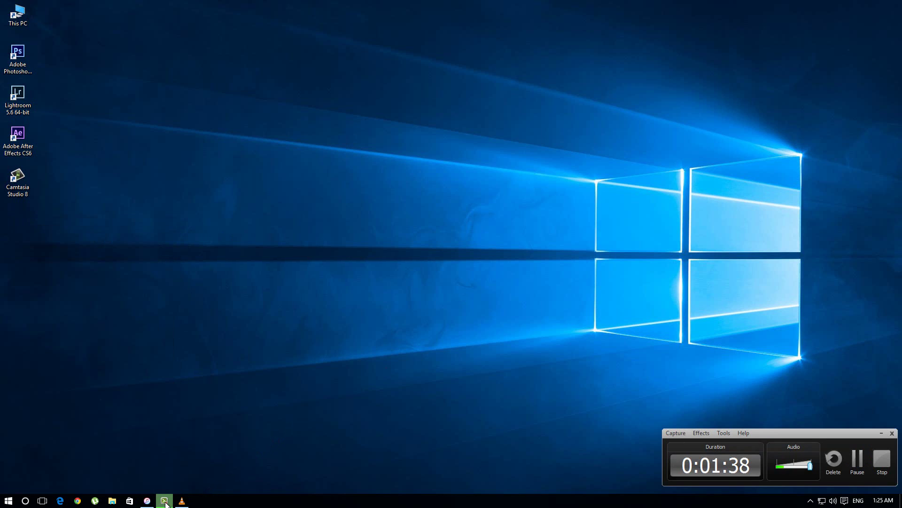
pyautogui.click(164, 501)
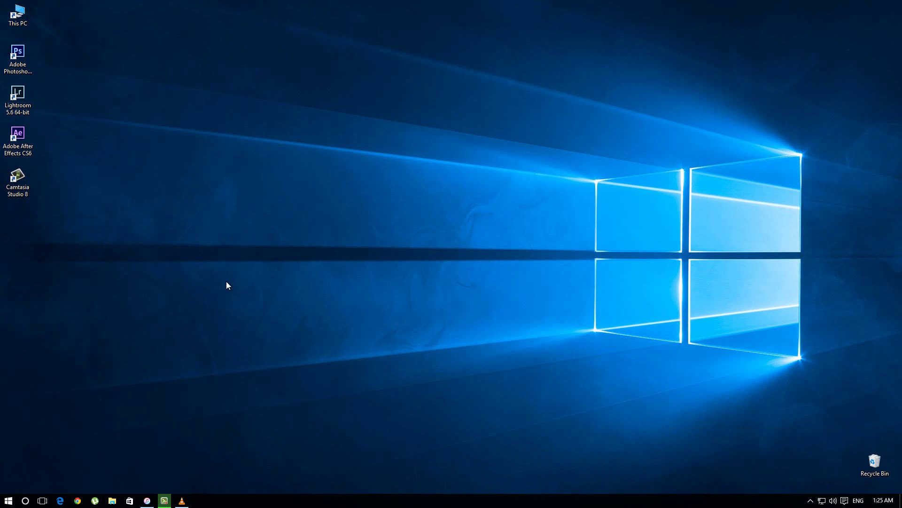
pyautogui.click(26, 500)
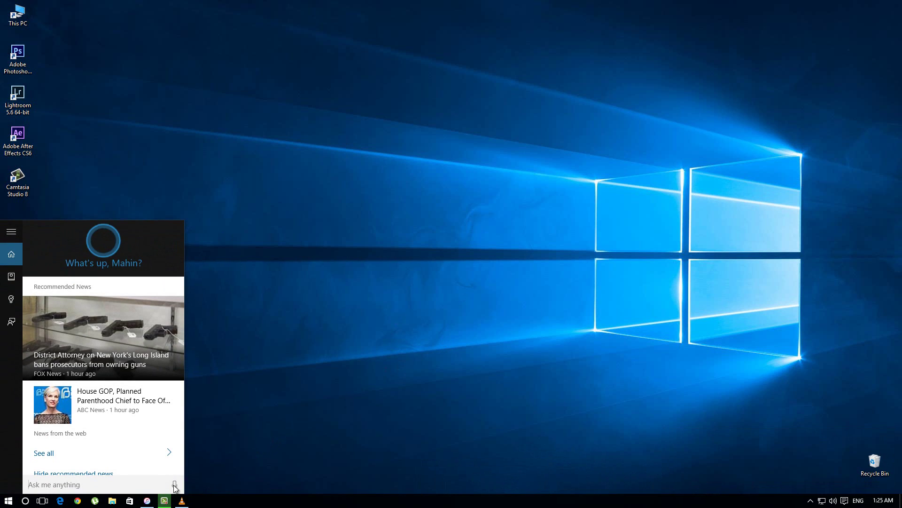
pyautogui.click(175, 484)
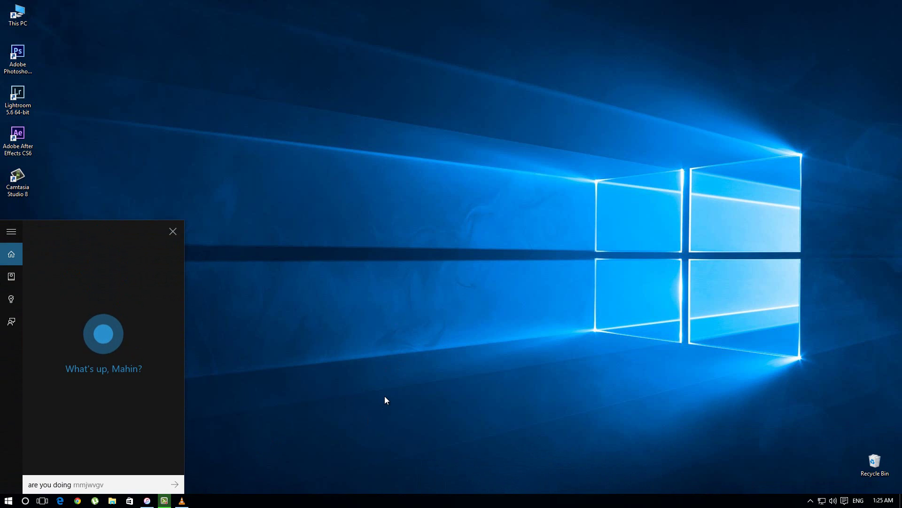
pyautogui.click(173, 232)
# Ask Cortana by voice "How you doing Cortana?" and dismiss the reply.
pyautogui.click(26, 500)
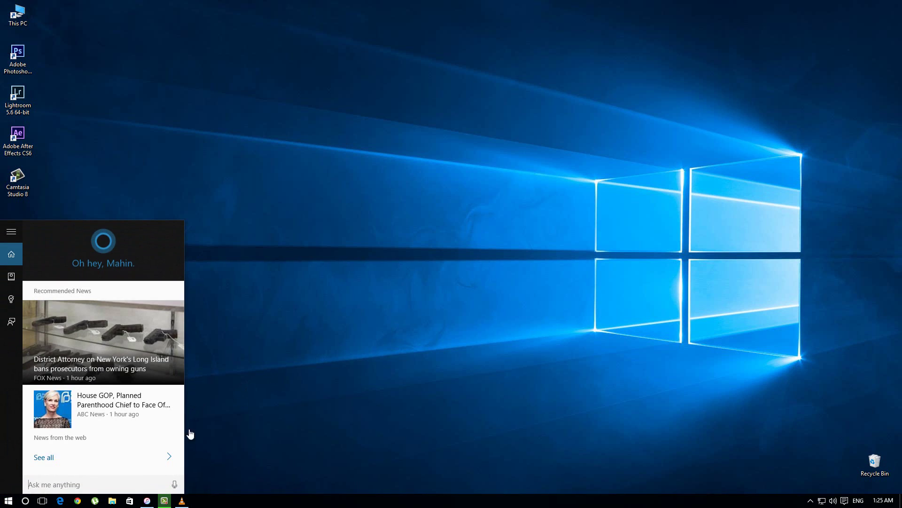
pyautogui.click(175, 484)
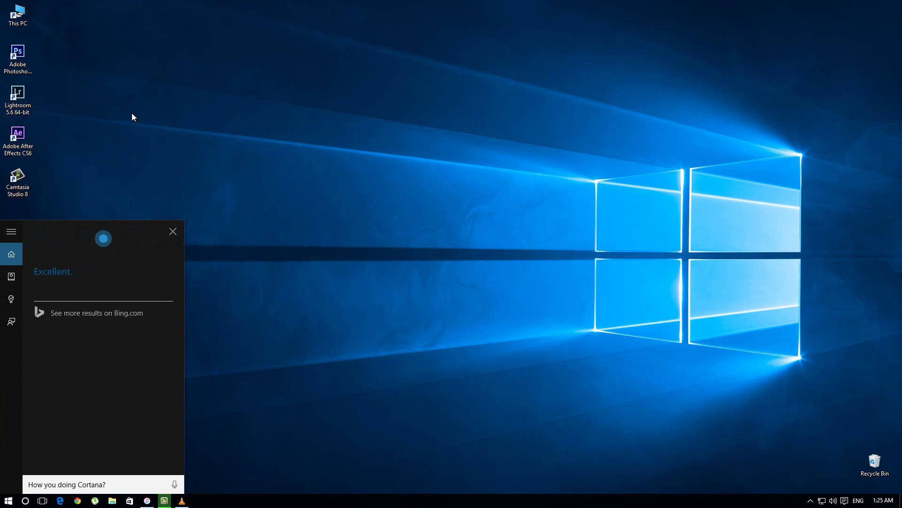
pyautogui.click(173, 232)
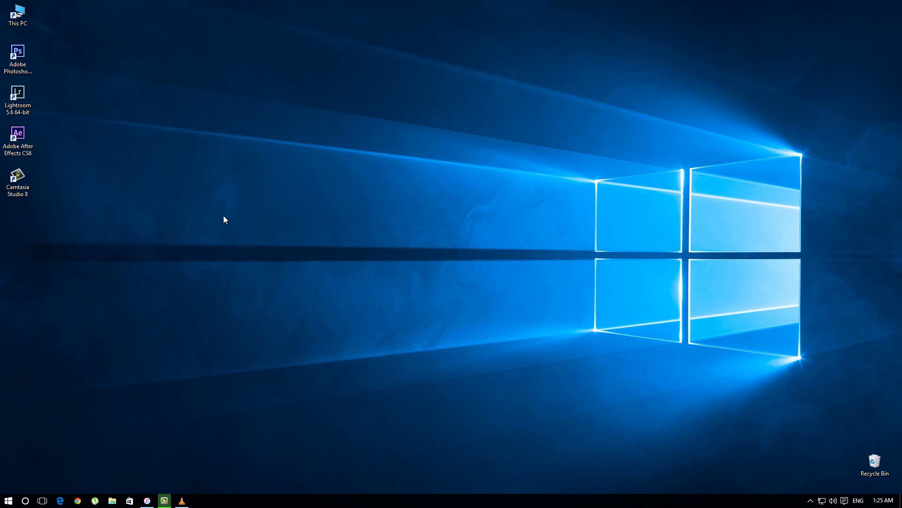
# Show Cortana and the Start menu one after the other, dismissing each to return to the desktop.
pyautogui.click(26, 500)
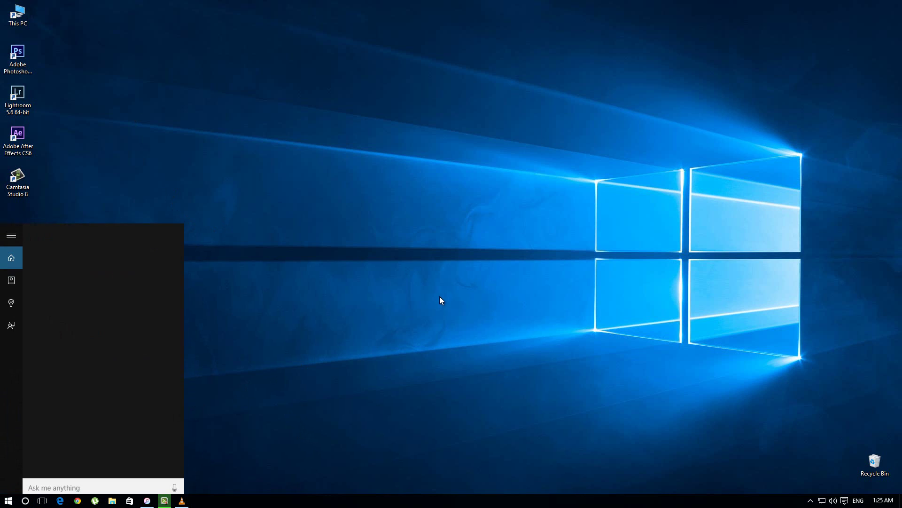
pyautogui.click(520, 301)
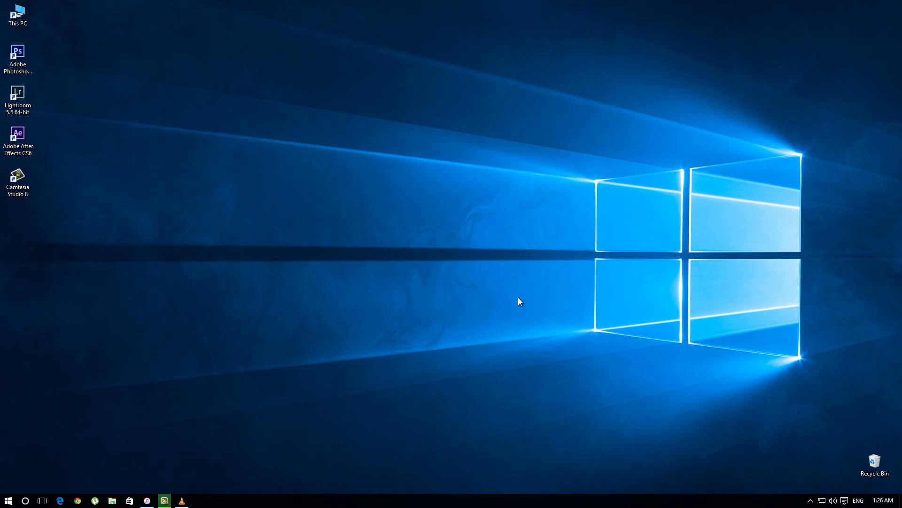
pyautogui.click(8, 501)
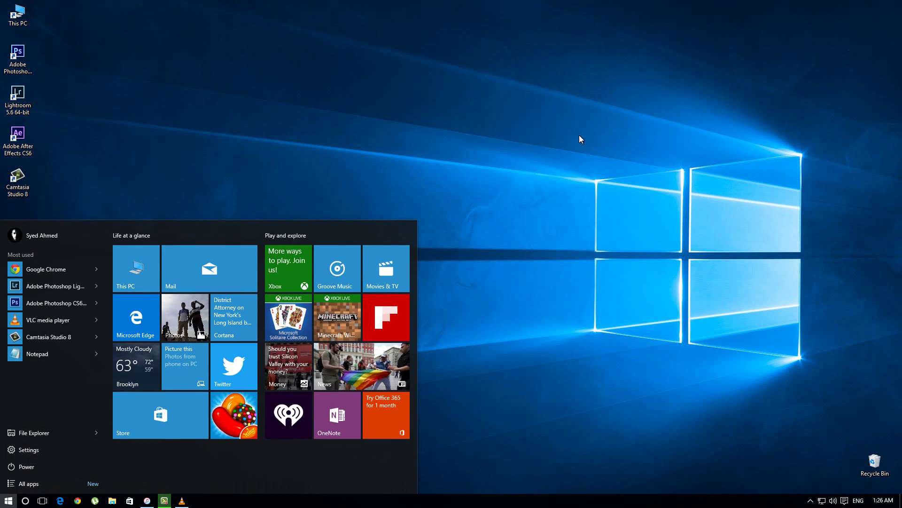
pyautogui.click(396, 134)
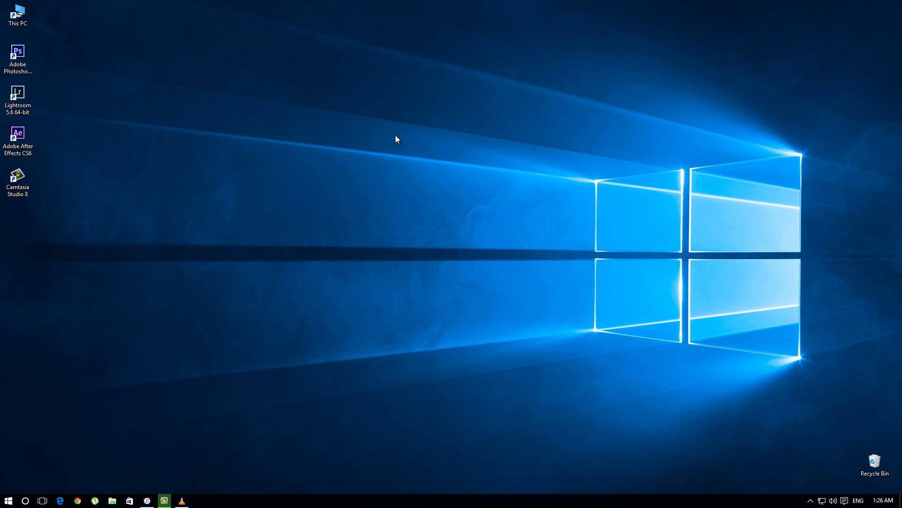